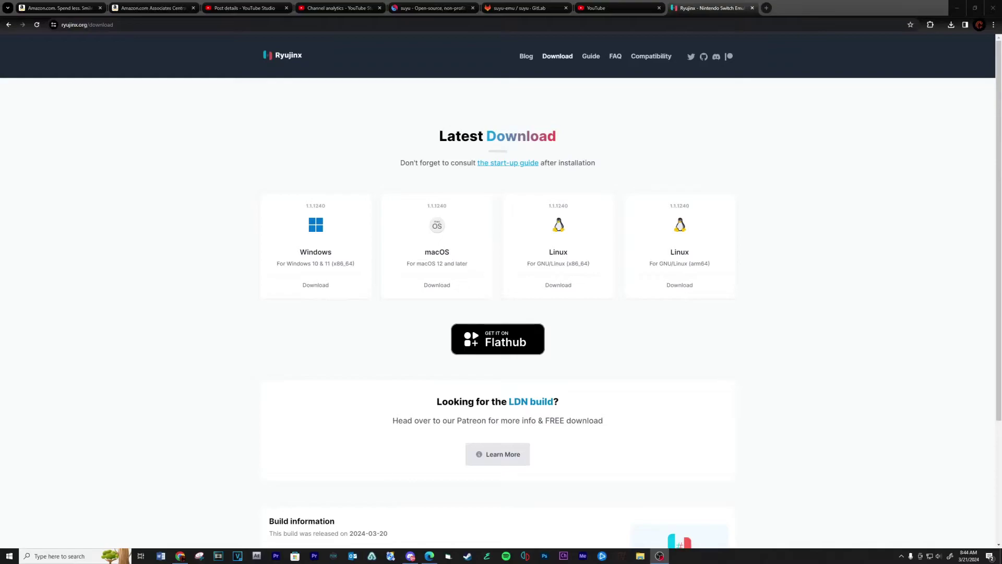
Download the Ryujinx 1.1.1240 Windows build and show it in Chrome's recent downloads.
{"action": "left_click", "coordinate": [315, 287]}
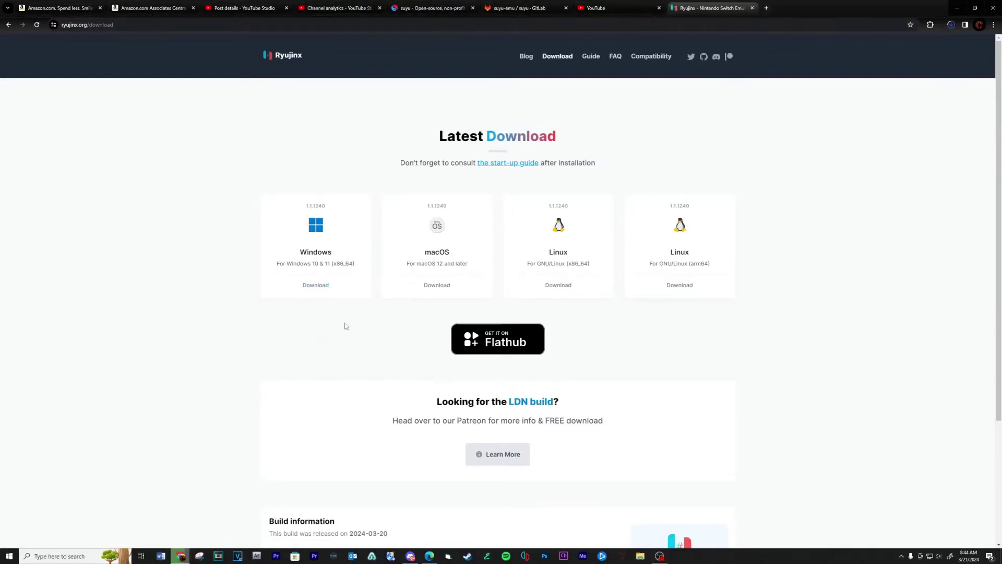
{"action": "left_click", "coordinate": [950, 25]}
Extract the Ryujinx zip with 7-Zip and open the resulting publish folder.
{"action": "left_click", "coordinate": [883, 61]}
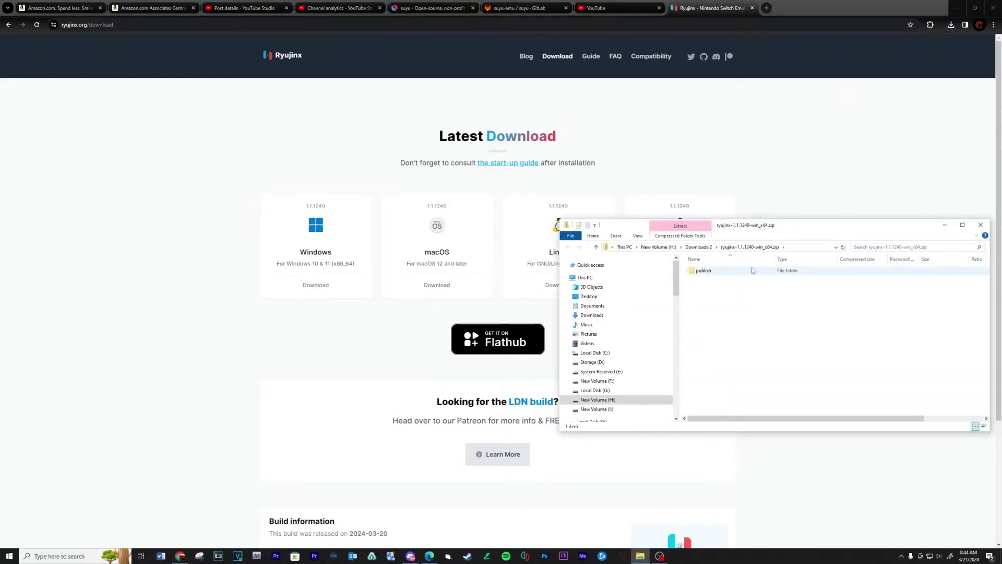
{"action": "left_click_drag", "start_coordinate": [796, 228], "coordinate": [557, 196]}
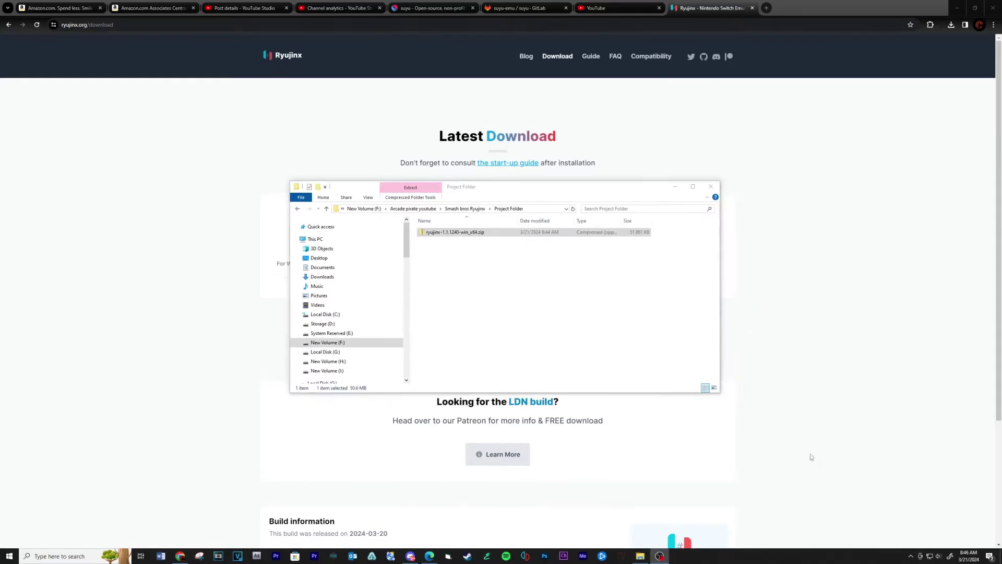
{"action": "right_click", "coordinate": [424, 236]}
{"action": "mouse_move", "coordinate": [366, 276]}
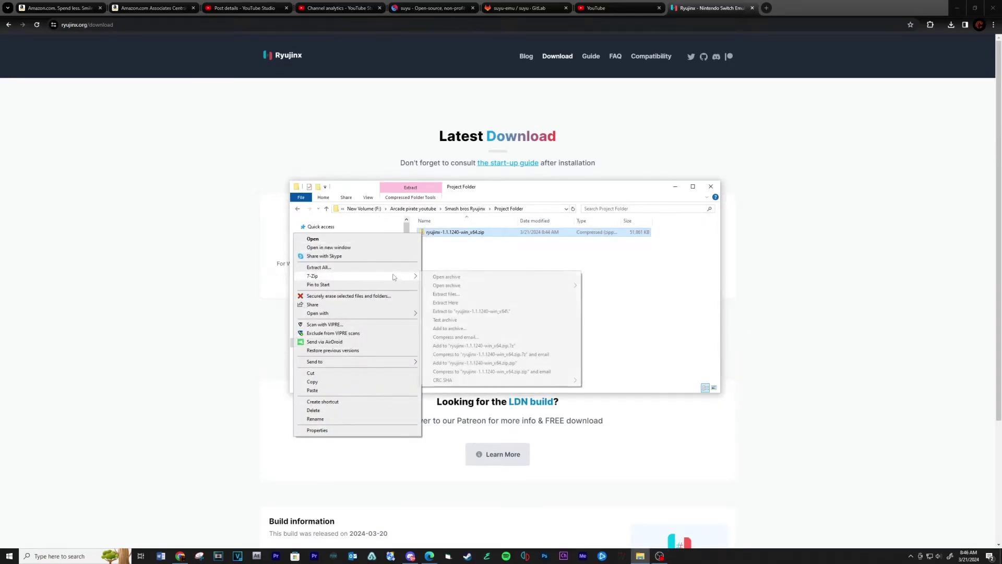
{"action": "left_click", "coordinate": [443, 302]}
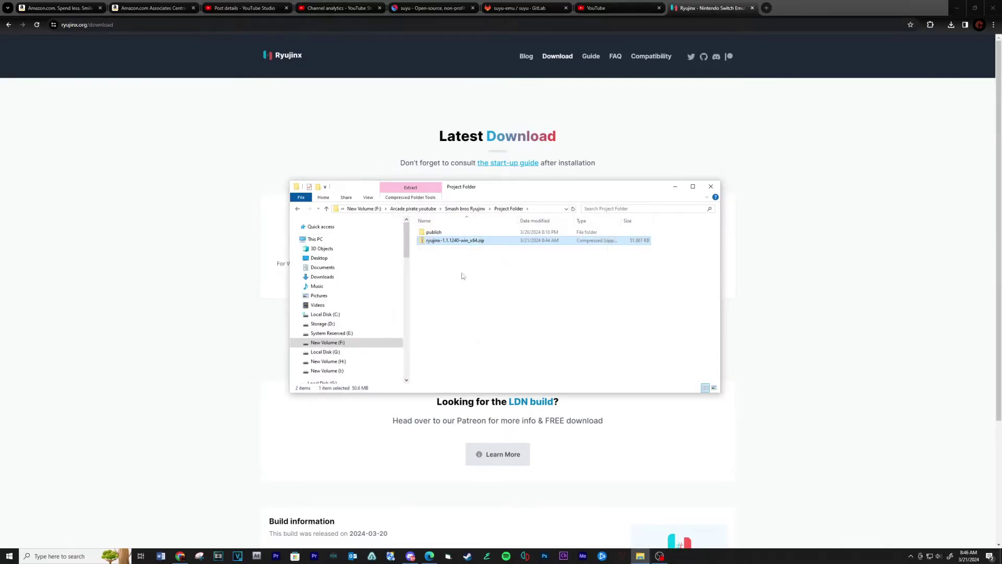
{"action": "left_click", "coordinate": [434, 233]}
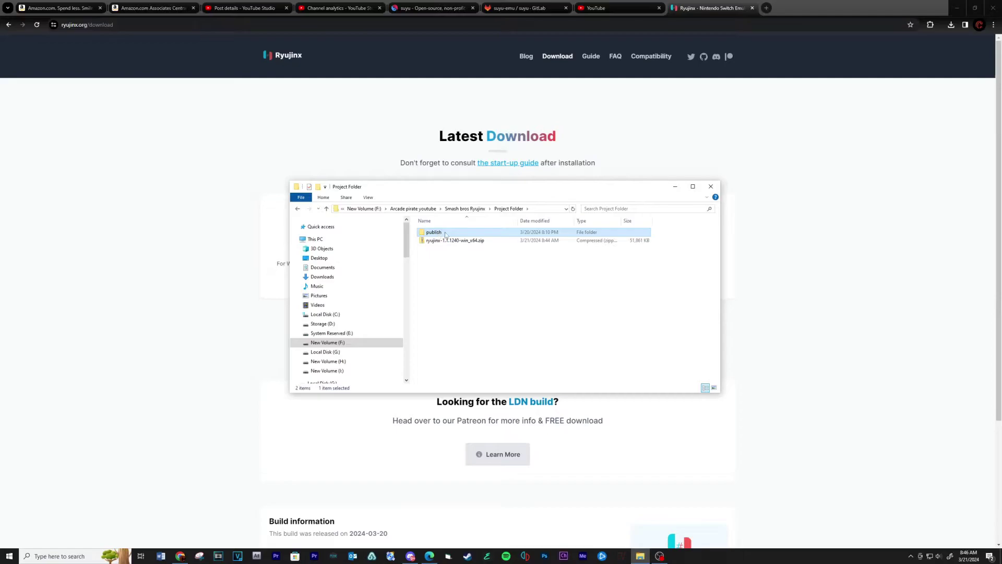
{"action": "double_click", "coordinate": [445, 233]}
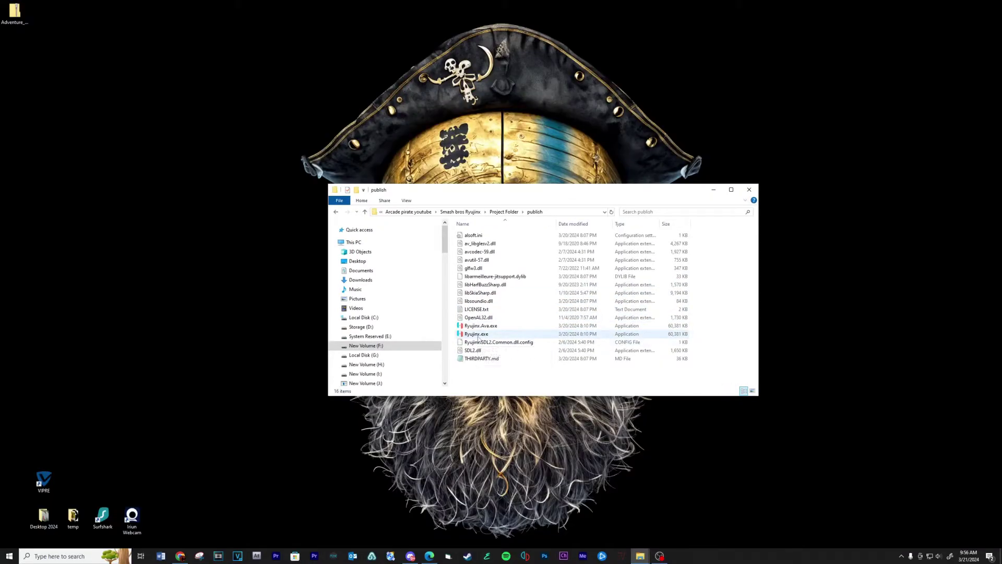
Launch Ryujinx.exe and open the system subfolder of its Ryujinx data folder.
{"action": "double_click", "coordinate": [477, 335]}
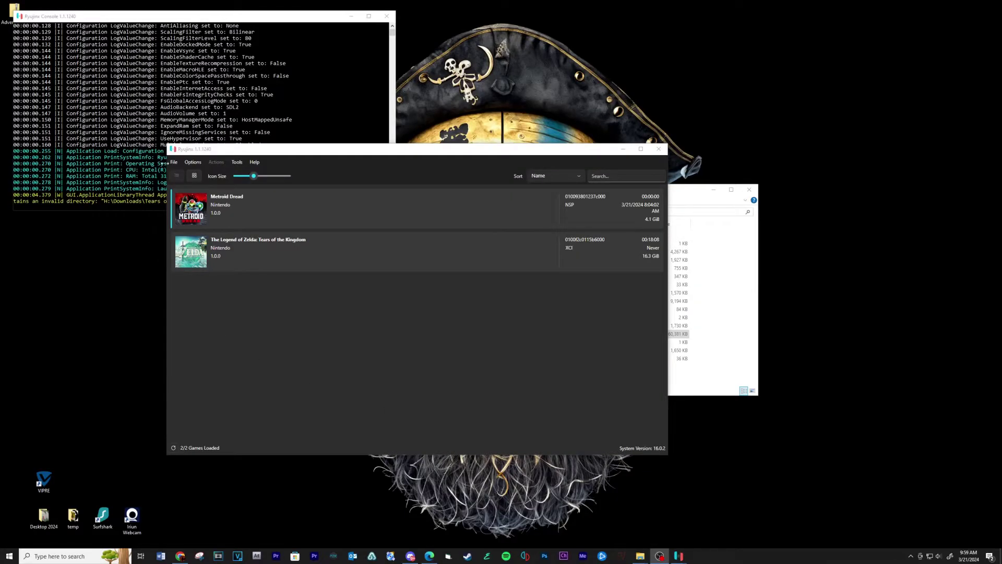
{"action": "left_click", "coordinate": [174, 162]}
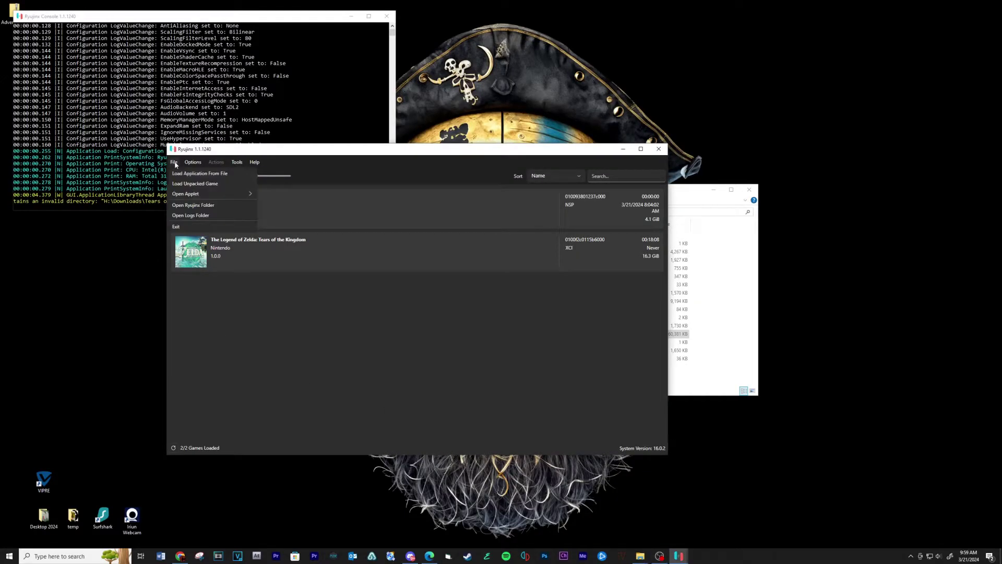
{"action": "left_click", "coordinate": [193, 205]}
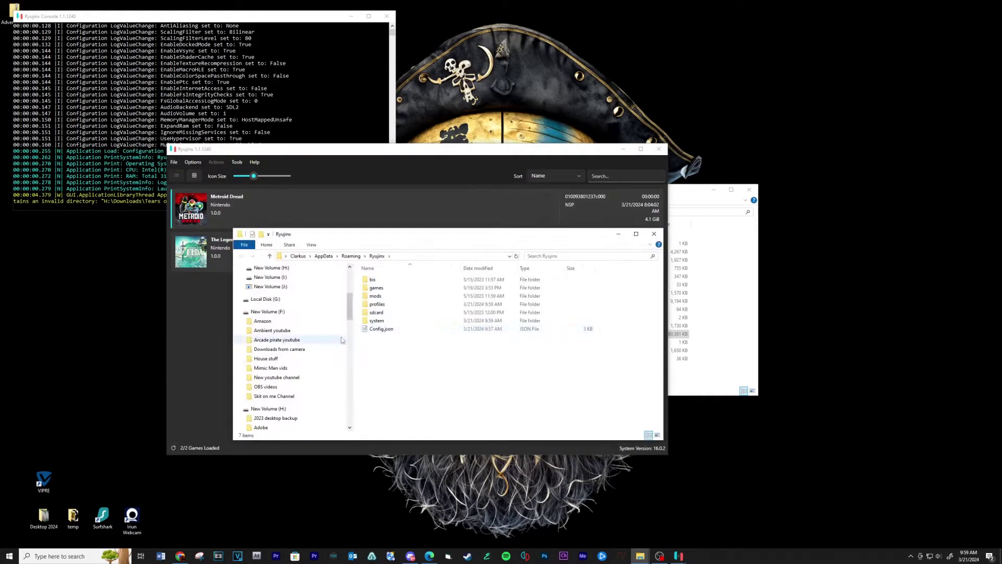
{"action": "double_click", "coordinate": [377, 320]}
Copy prod.keys and title.keys from the ProdKeys zip into the system folder.
{"action": "key", "text": "alt+Tab"}
{"action": "left_click_drag", "start_coordinate": [775, 237], "coordinate": [459, 402]}
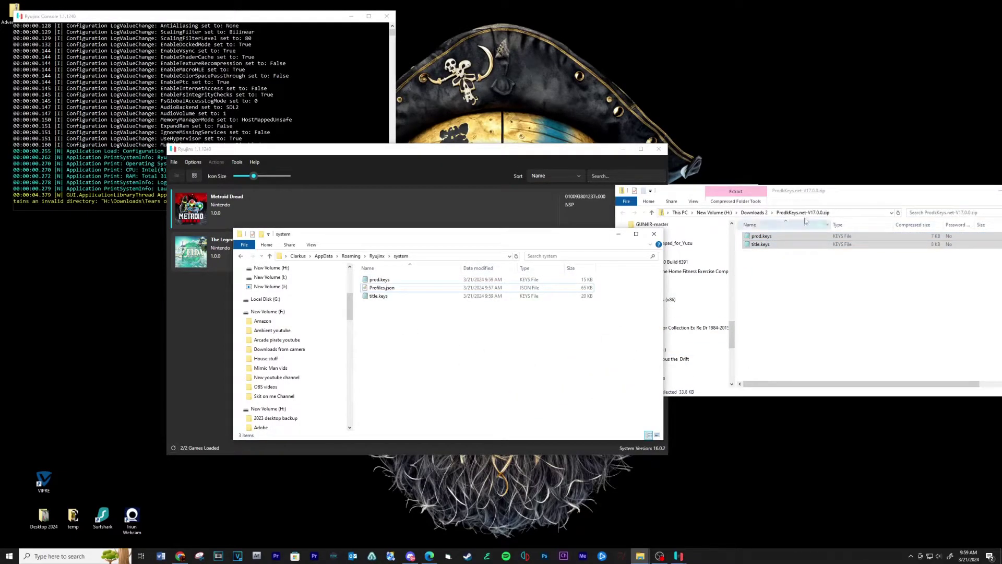
{"action": "left_click_drag", "start_coordinate": [514, 276], "coordinate": [666, 276]}
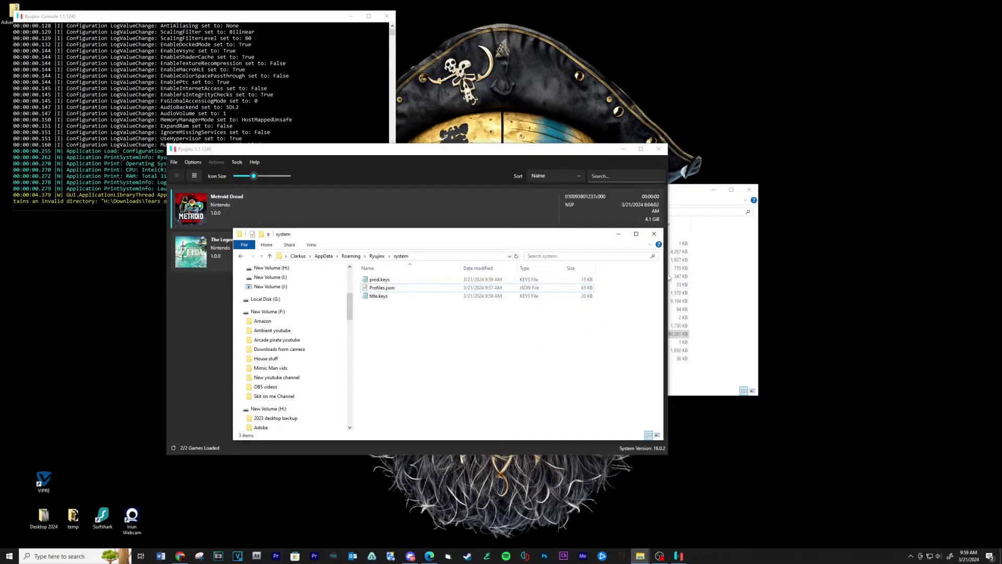
{"action": "left_click", "coordinate": [654, 234]}
Install Firmware 17.0.0.zip from the Project Folder on drive F:, replacing 16.0.2.
{"action": "left_click", "coordinate": [237, 162]}
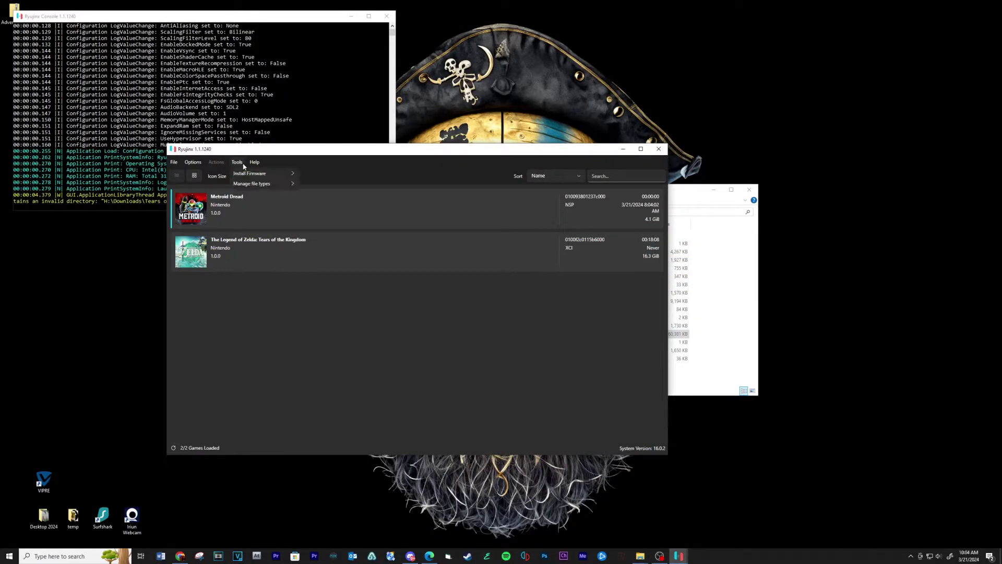
{"action": "mouse_move", "coordinate": [269, 173]}
{"action": "left_click", "coordinate": [322, 176]}
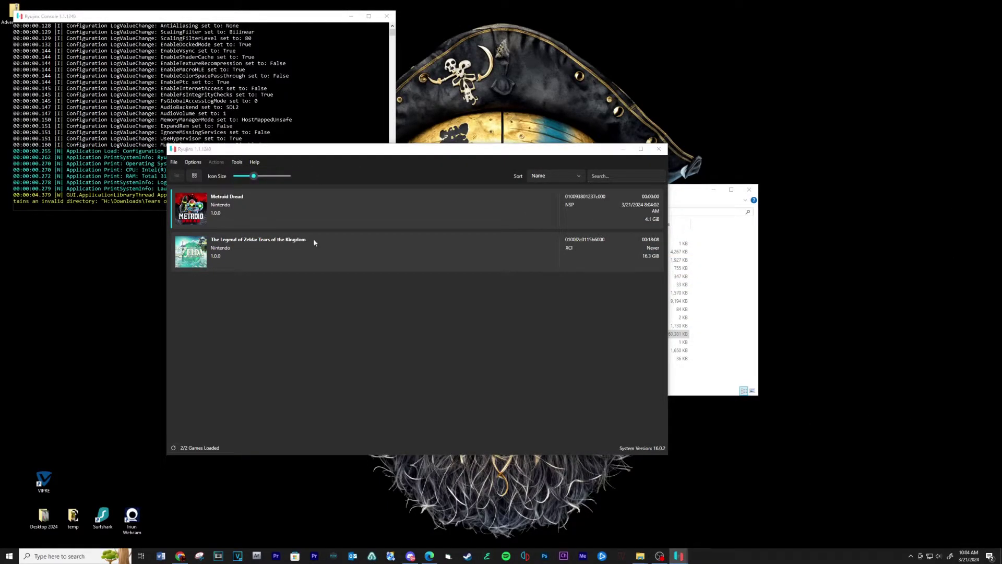
{"action": "left_click", "coordinate": [208, 304]}
{"action": "double_click", "coordinate": [303, 235]}
{"action": "double_click", "coordinate": [303, 239]}
{"action": "double_click", "coordinate": [301, 228]}
{"action": "double_click", "coordinate": [300, 228]}
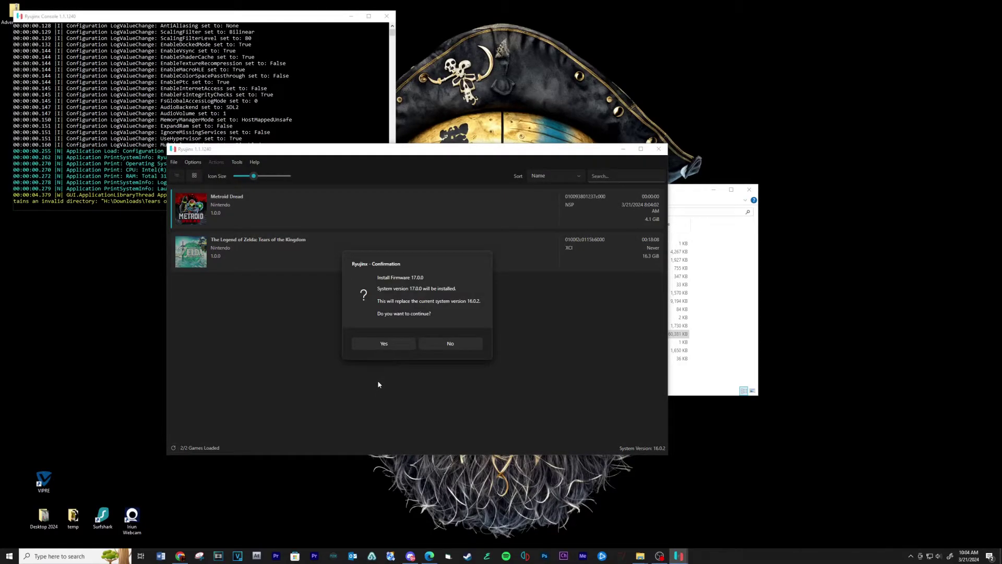
{"action": "left_click", "coordinate": [394, 344]}
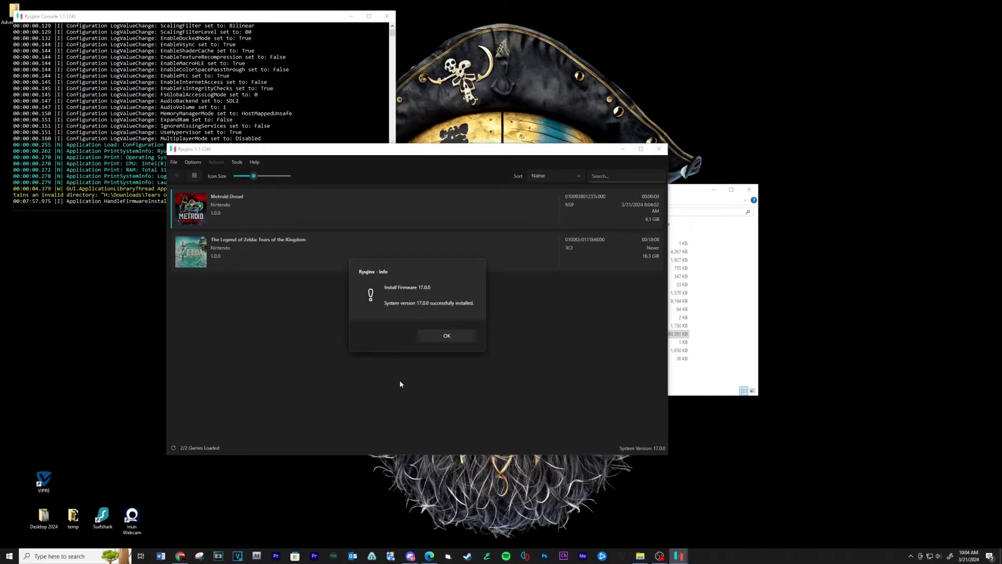
{"action": "left_click", "coordinate": [447, 336]}
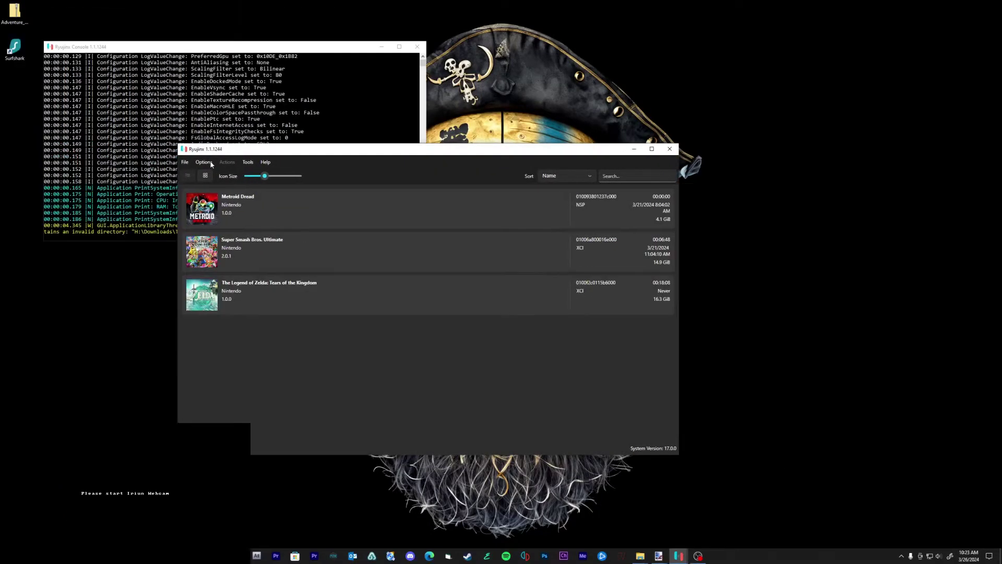
Add the Mario Kart 8 on Ryujinx Project Folder under User Interface game directories.
{"action": "left_click", "coordinate": [204, 162]}
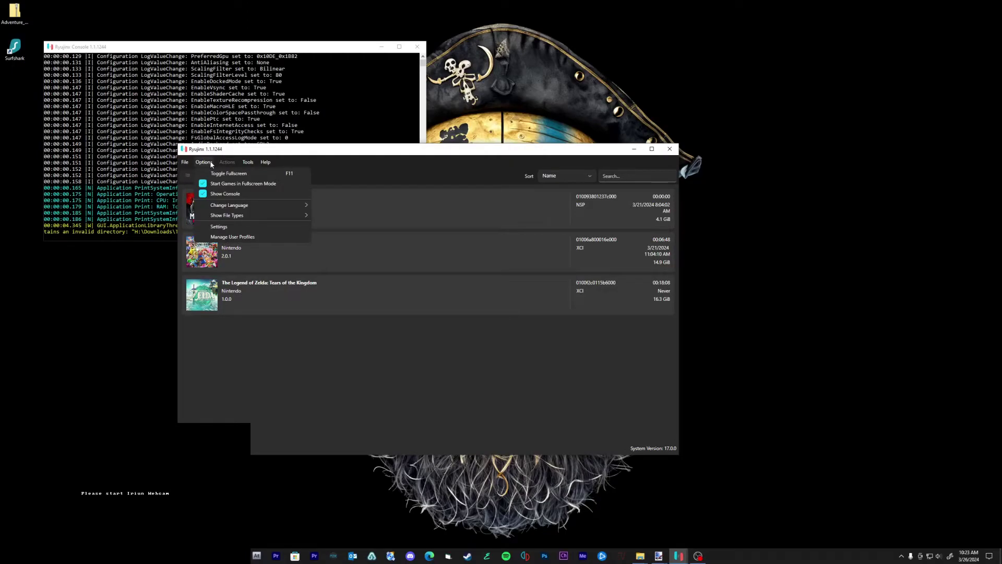
{"action": "left_click", "coordinate": [275, 228]}
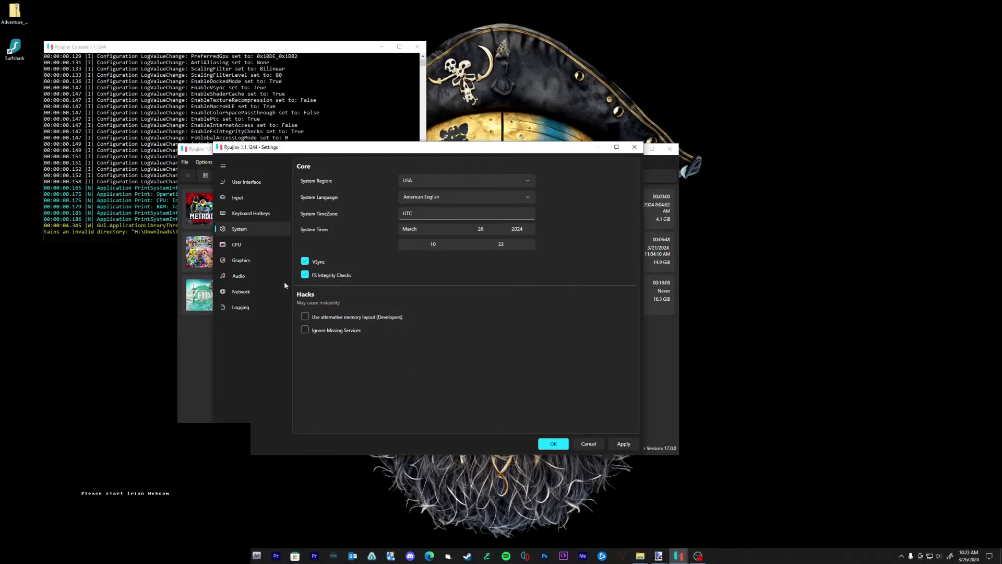
{"action": "left_click", "coordinate": [248, 183]}
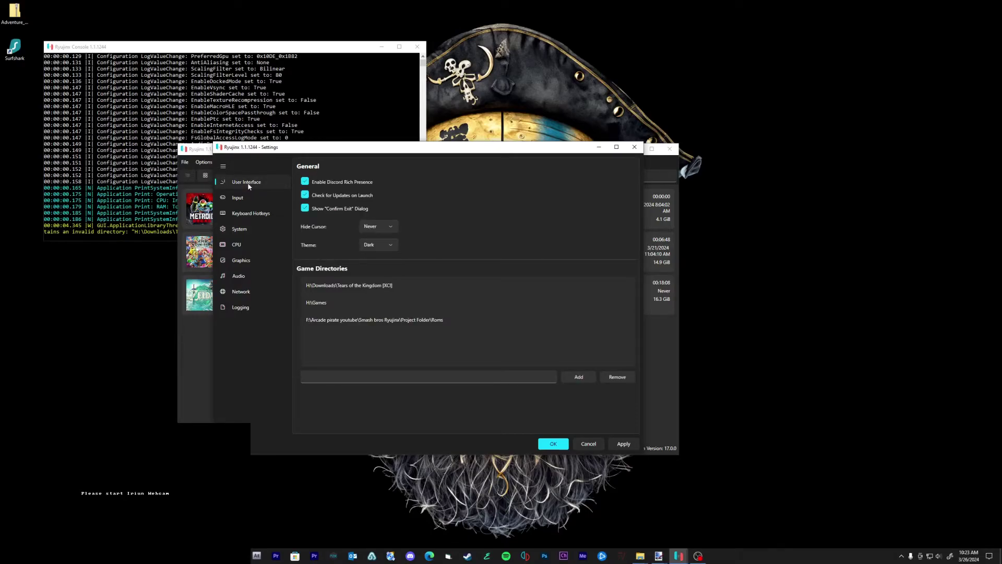
{"action": "left_click", "coordinate": [579, 376]}
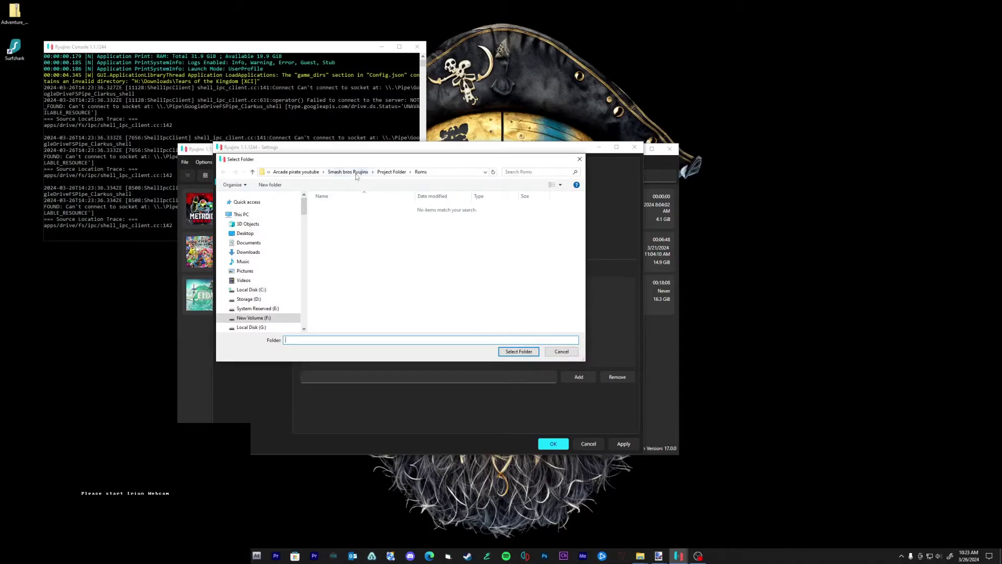
{"action": "left_click", "coordinate": [355, 174]}
{"action": "double_click", "coordinate": [365, 290]}
{"action": "double_click", "coordinate": [337, 223]}
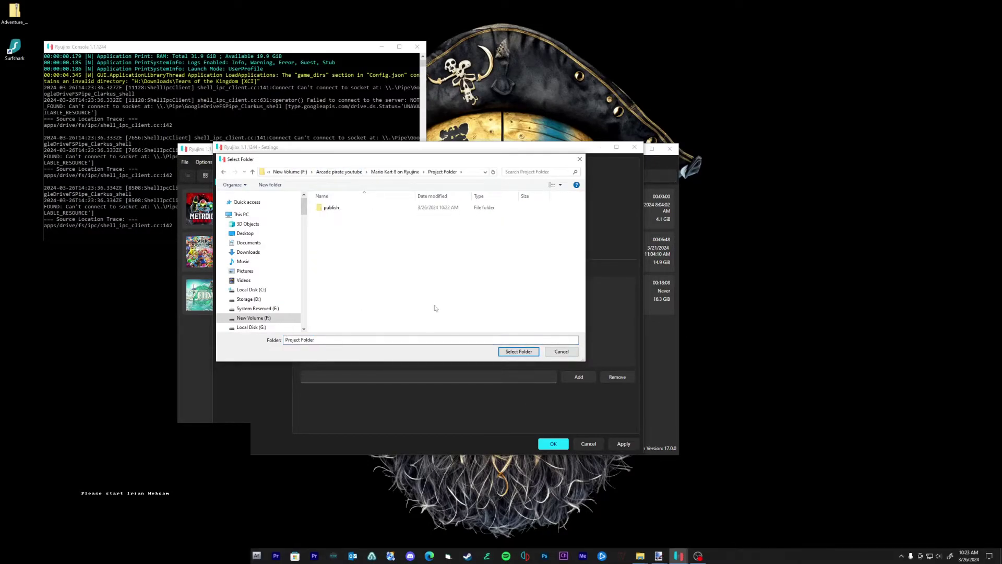
{"action": "left_click", "coordinate": [505, 352]}
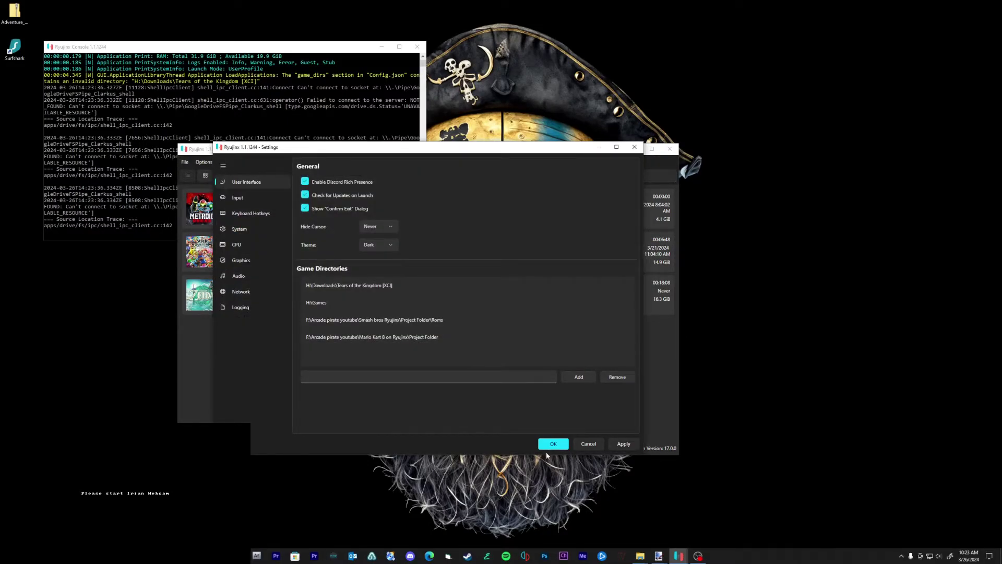
{"action": "left_click", "coordinate": [548, 445]}
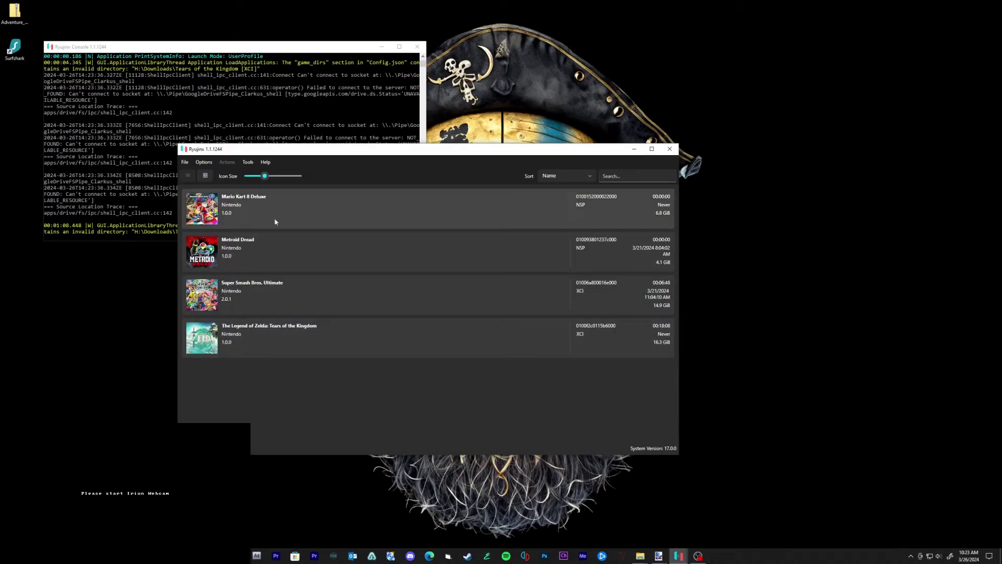
{"action": "left_click", "coordinate": [203, 162]}
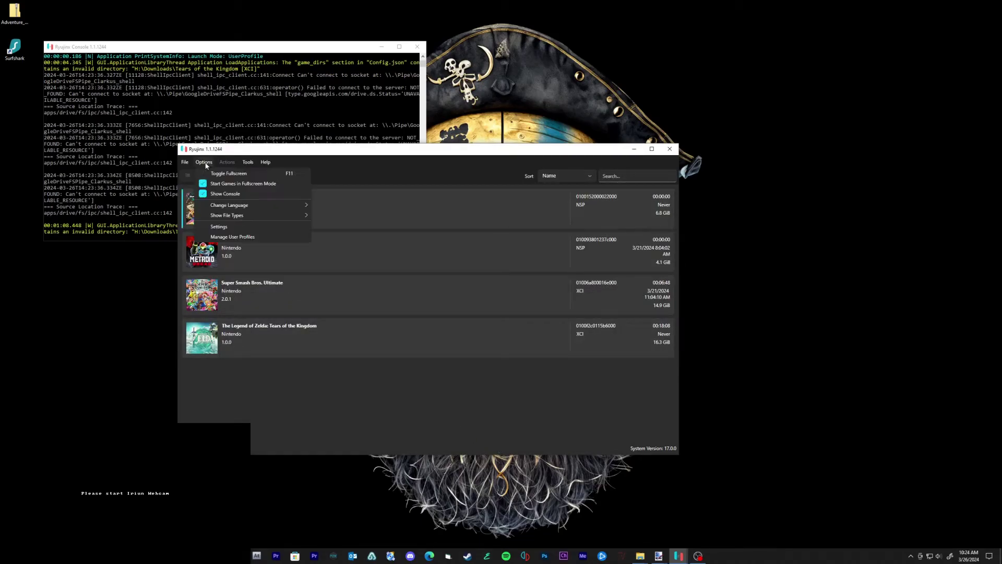
Set Player 1's input device to Xbox One Controller (0) and save the settings.
{"action": "left_click", "coordinate": [219, 226]}
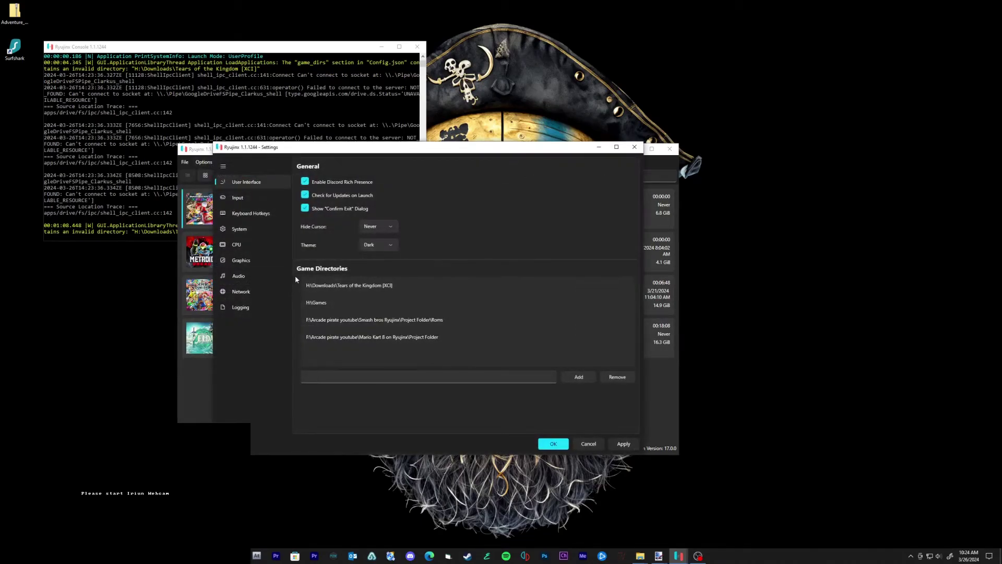
{"action": "left_click", "coordinate": [238, 197]}
{"action": "left_click", "coordinate": [410, 187]}
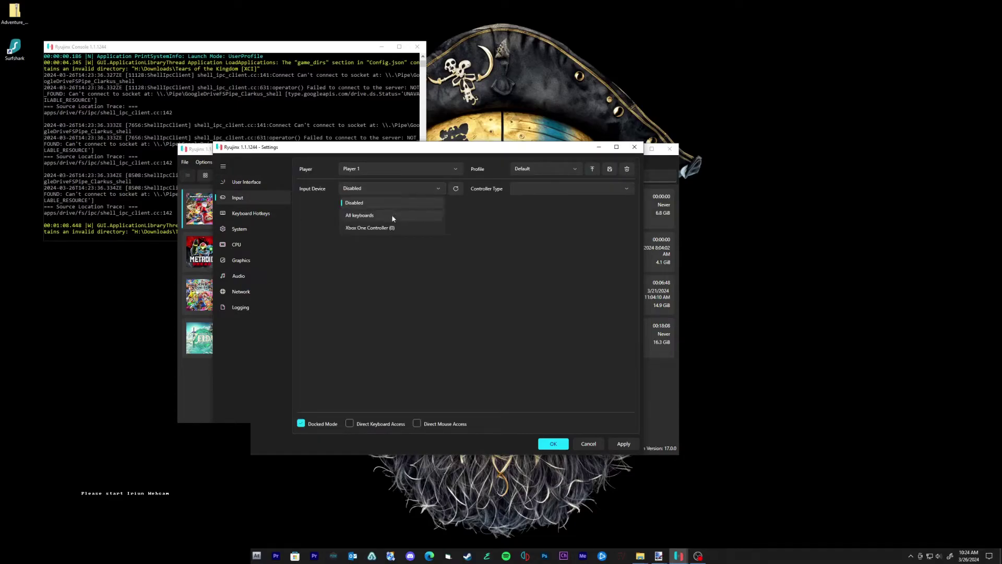
{"action": "left_click", "coordinate": [420, 228]}
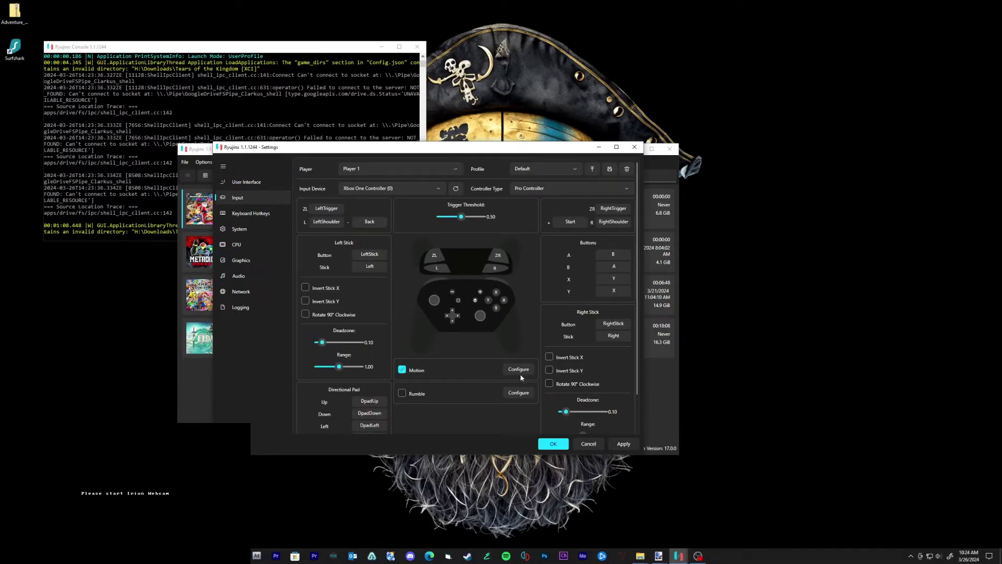
{"action": "left_click", "coordinate": [553, 444]}
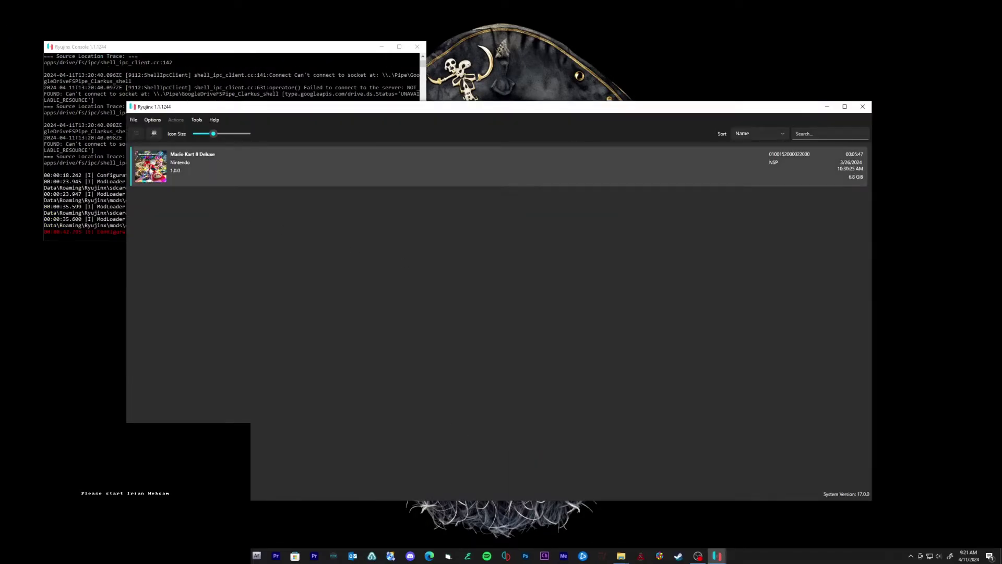
Open the Mods Directory from Mario Kart 8 Deluxe's context menu in the game list.
{"action": "right_click", "coordinate": [150, 170]}
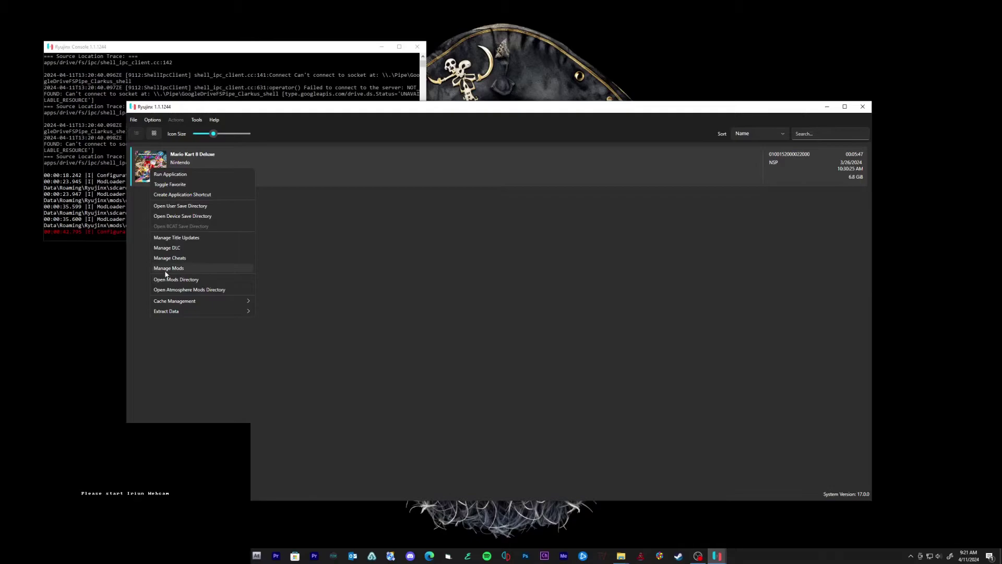
{"action": "left_click", "coordinate": [197, 280]}
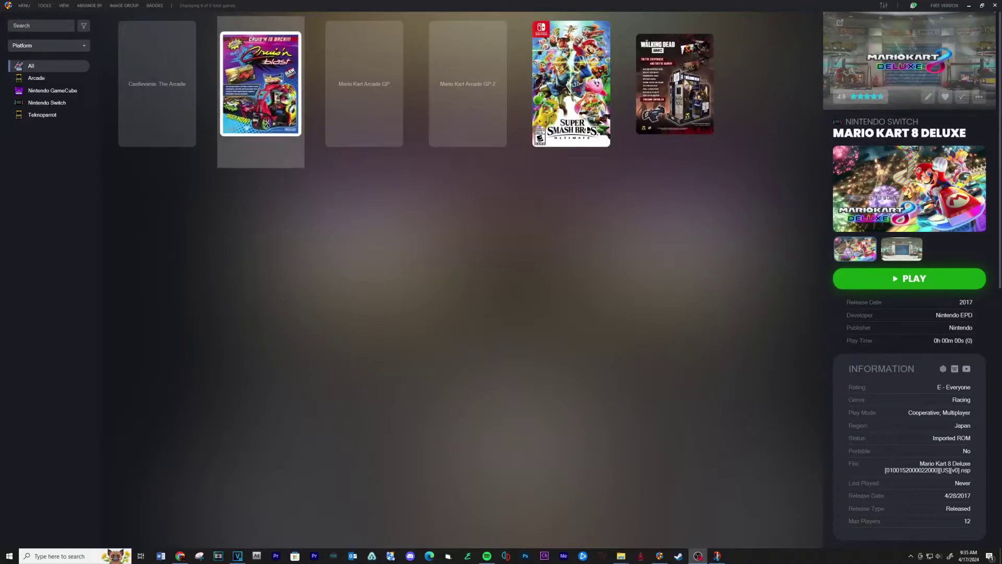
Start the ROM Files import wizard and add the Mario Kart 8 Deluxe .nsp from Project Folder.
{"action": "left_click", "coordinate": [44, 6]}
{"action": "mouse_move", "coordinate": [44, 19]}
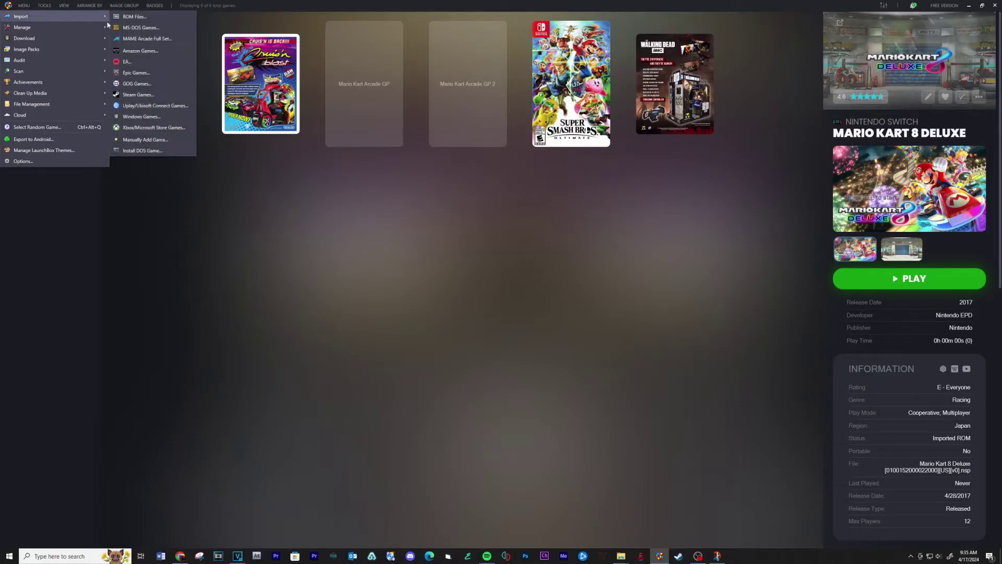
{"action": "left_click", "coordinate": [133, 16]}
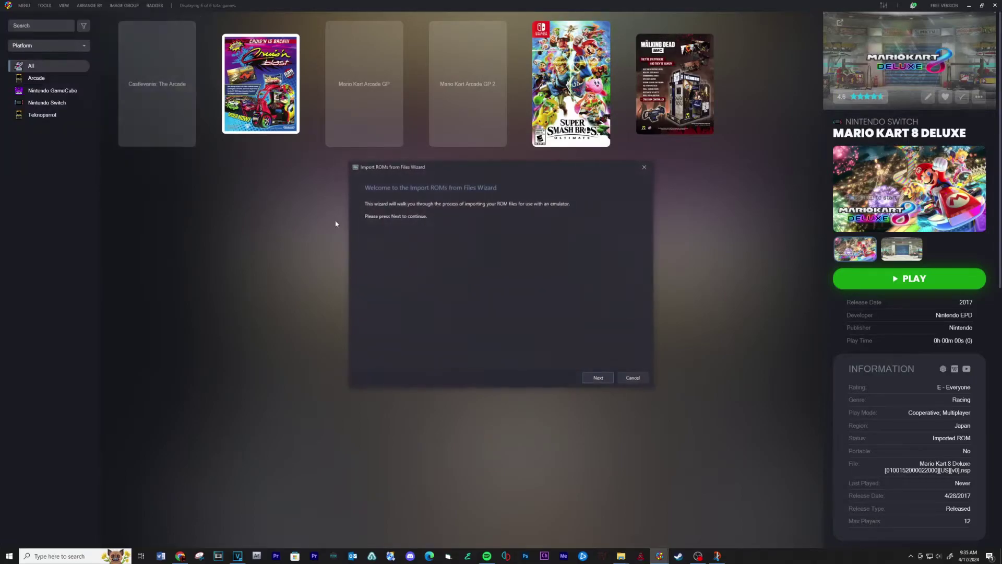
{"action": "left_click", "coordinate": [599, 377]}
{"action": "left_click", "coordinate": [417, 352]}
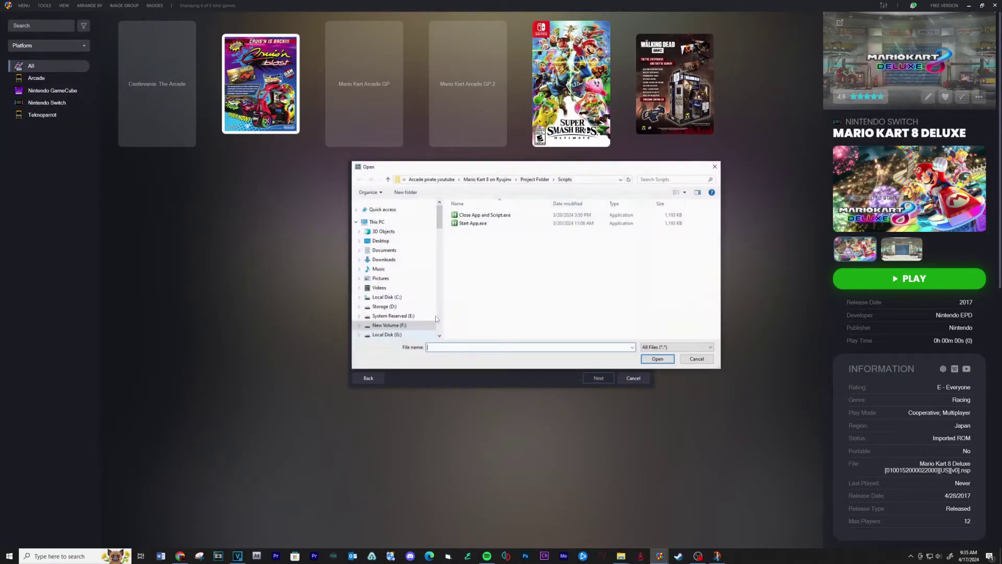
{"action": "double_click", "coordinate": [473, 231]}
{"action": "left_click", "coordinate": [501, 231]}
{"action": "left_click", "coordinate": [656, 359]}
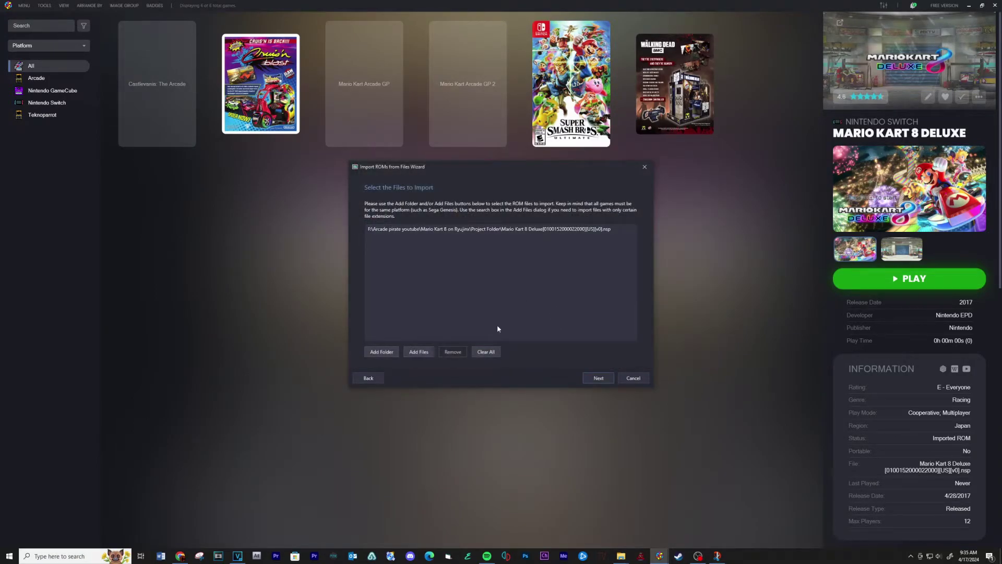
Choose Nintendo Switch as the import platform and continue.
{"action": "left_click", "coordinate": [599, 377]}
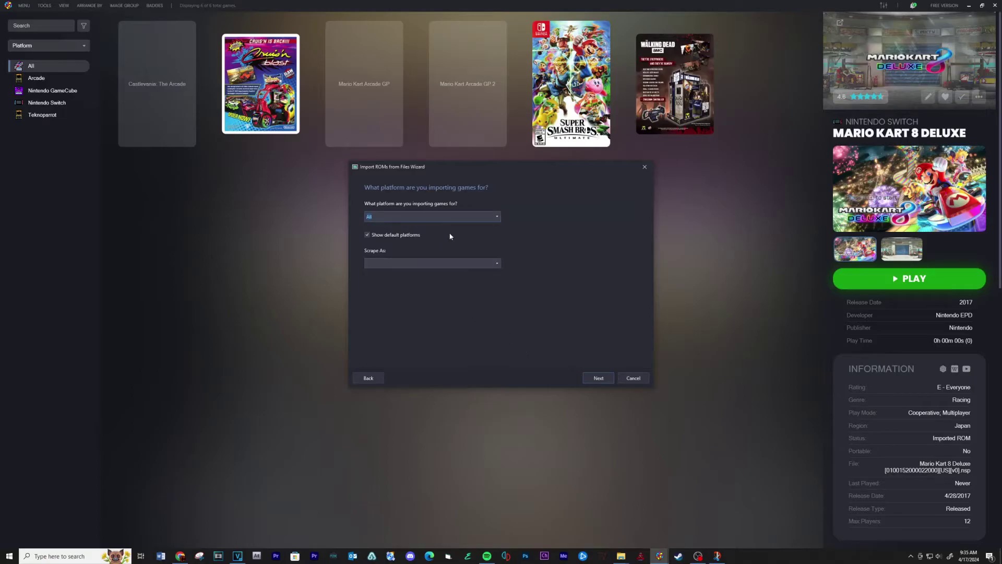
{"action": "left_click", "coordinate": [496, 217]}
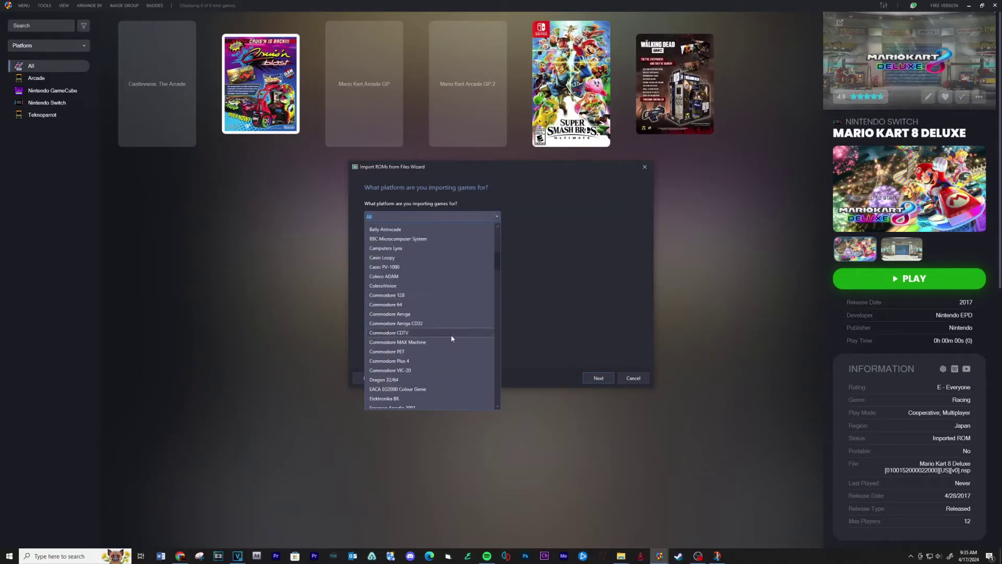
{"action": "scroll", "coordinate": [451, 338], "scroll_direction": "down", "scroll_amount": 15}
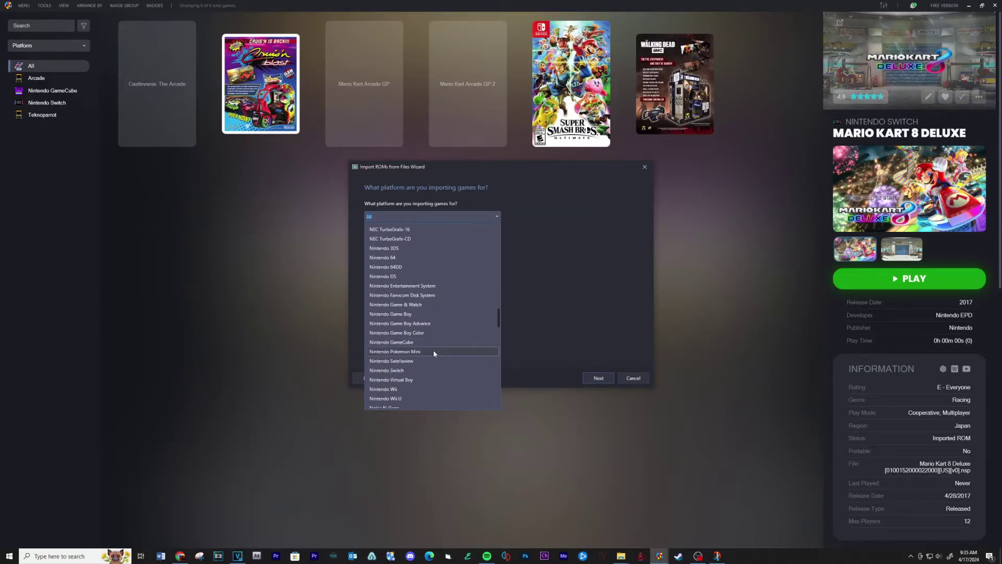
{"action": "left_click", "coordinate": [423, 371]}
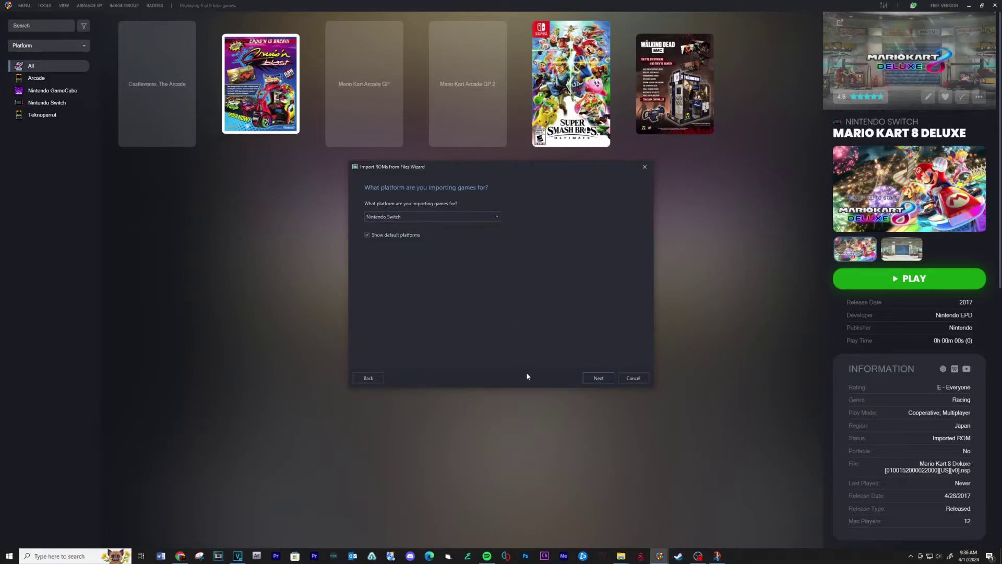
{"action": "key", "text": "Return"}
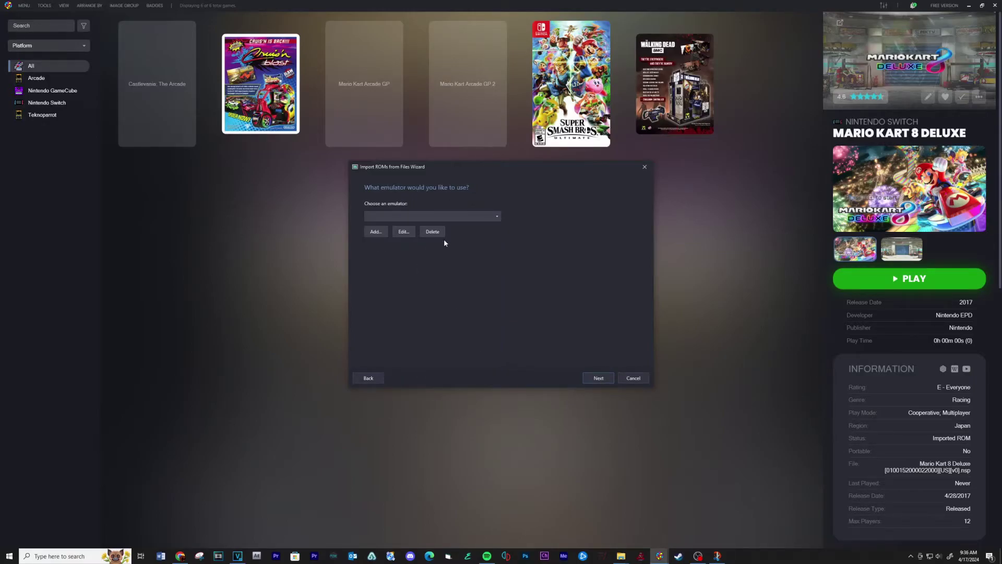
Add a new emulator named Ryujinx with application path publish\Ryujinx.exe.
{"action": "left_click", "coordinate": [376, 231]}
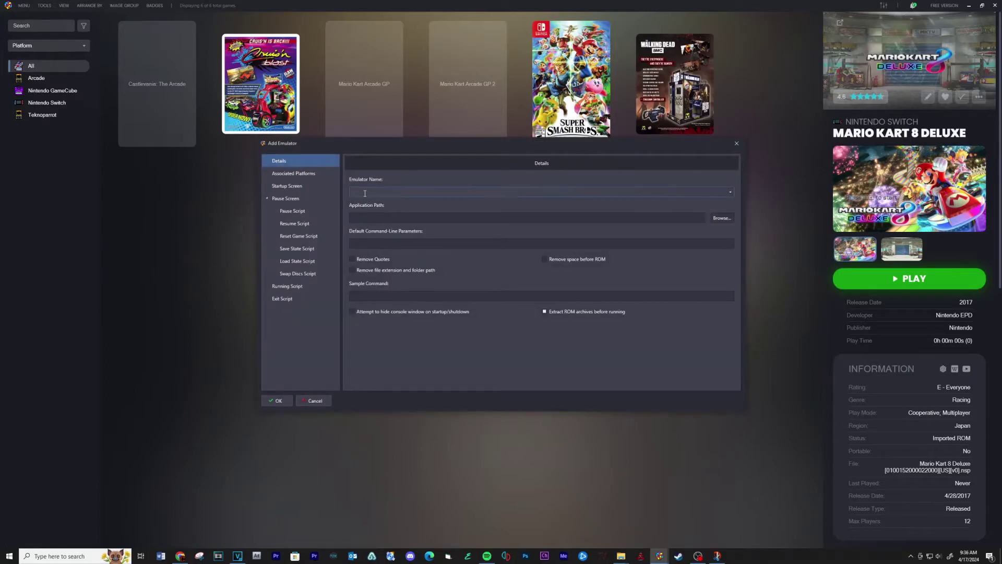
{"action": "type", "text": "R"}
{"action": "left_click", "coordinate": [715, 217]}
{"action": "double_click", "coordinate": [374, 199]}
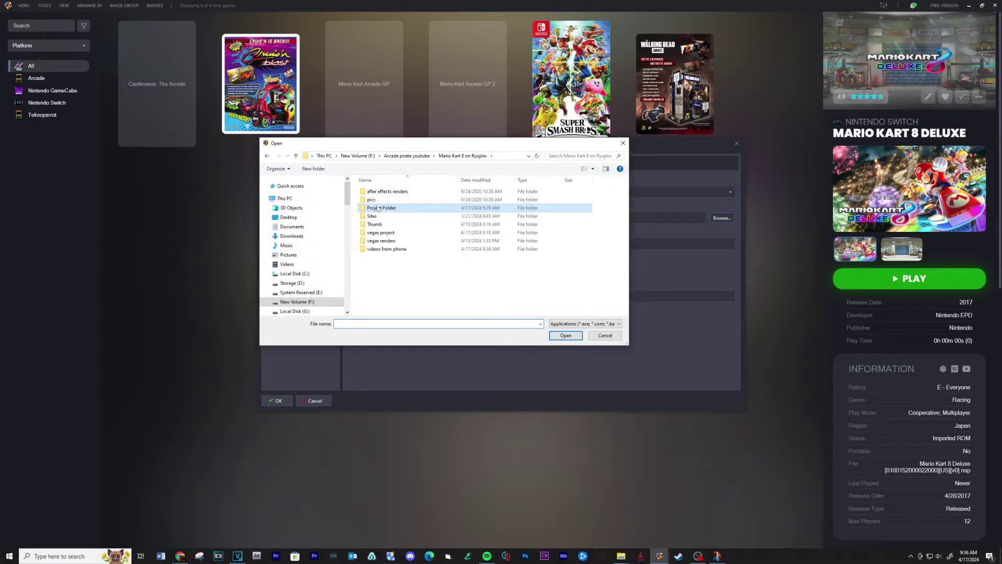
{"action": "key", "text": "BackSpace"}
{"action": "double_click", "coordinate": [375, 191]}
{"action": "left_click", "coordinate": [376, 200]}
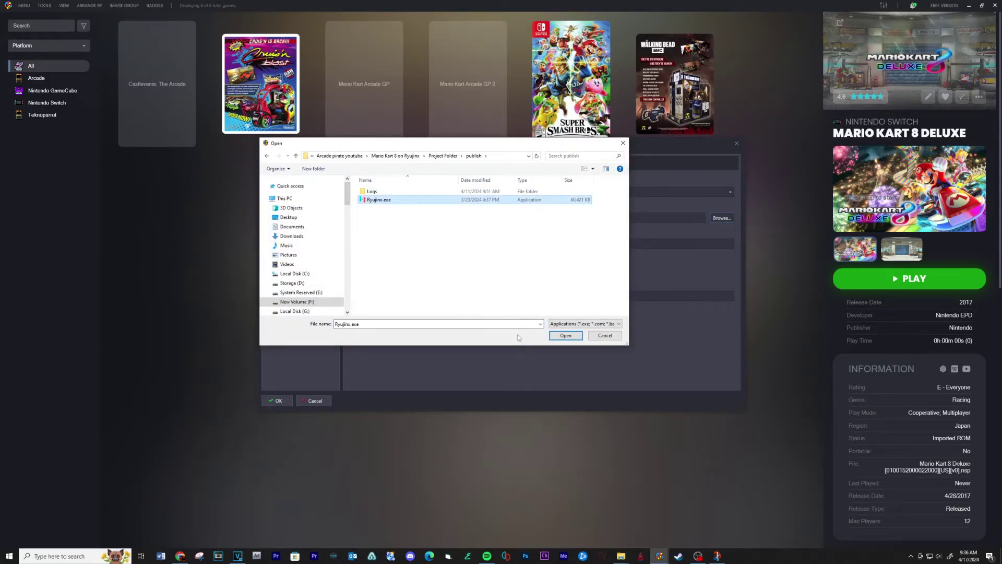
{"action": "left_click", "coordinate": [565, 335]}
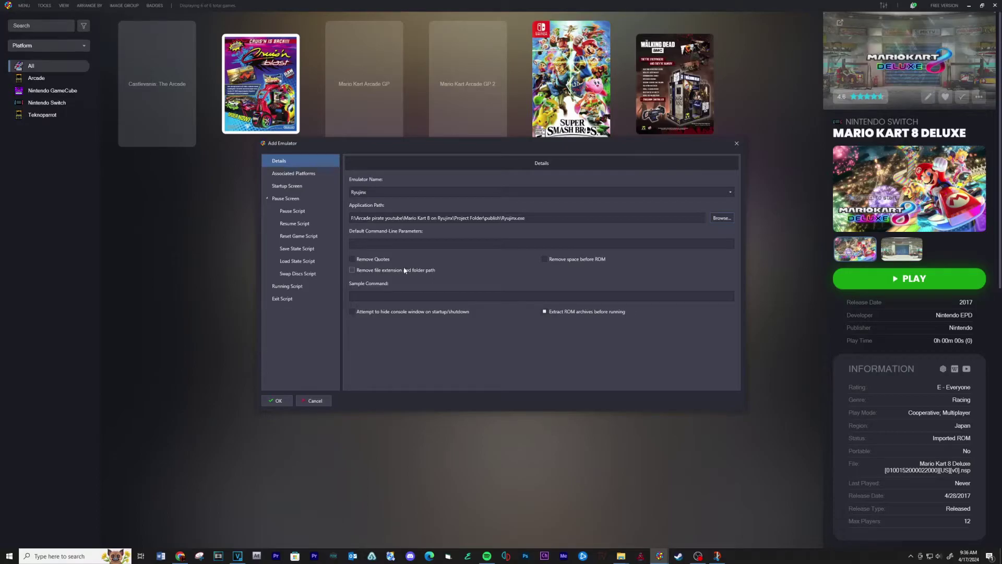
Set the emulator's first associated platform entry to Ryujinx.
{"action": "left_click", "coordinate": [293, 173]}
{"action": "left_click", "coordinate": [375, 192]}
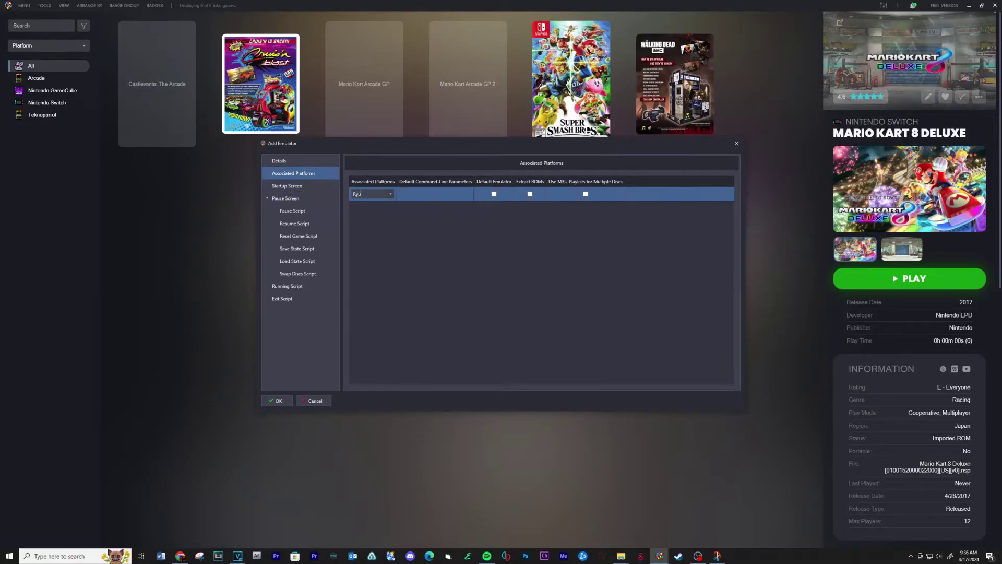
{"action": "left_click", "coordinate": [429, 199]}
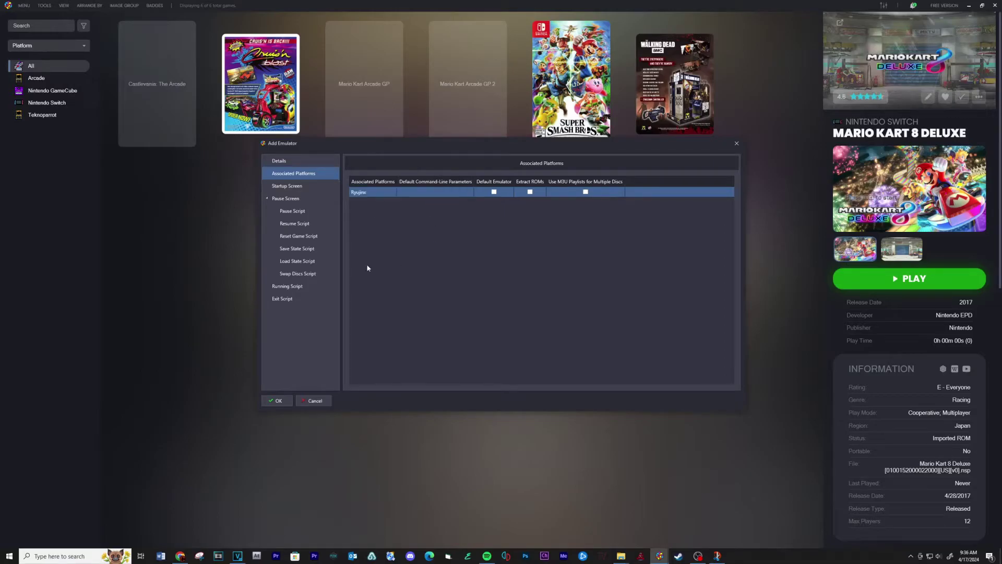
Save the Ryujinx emulator, finish the Mario Kart 8 Deluxe import with defaults, then download XOutput.
{"action": "left_click", "coordinate": [278, 400]}
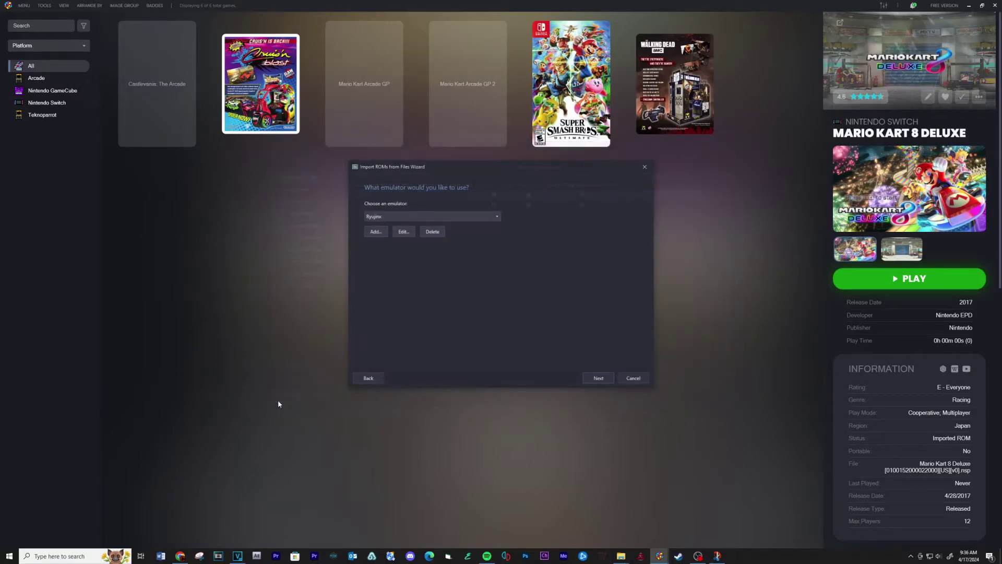
{"action": "left_click", "coordinate": [598, 377]}
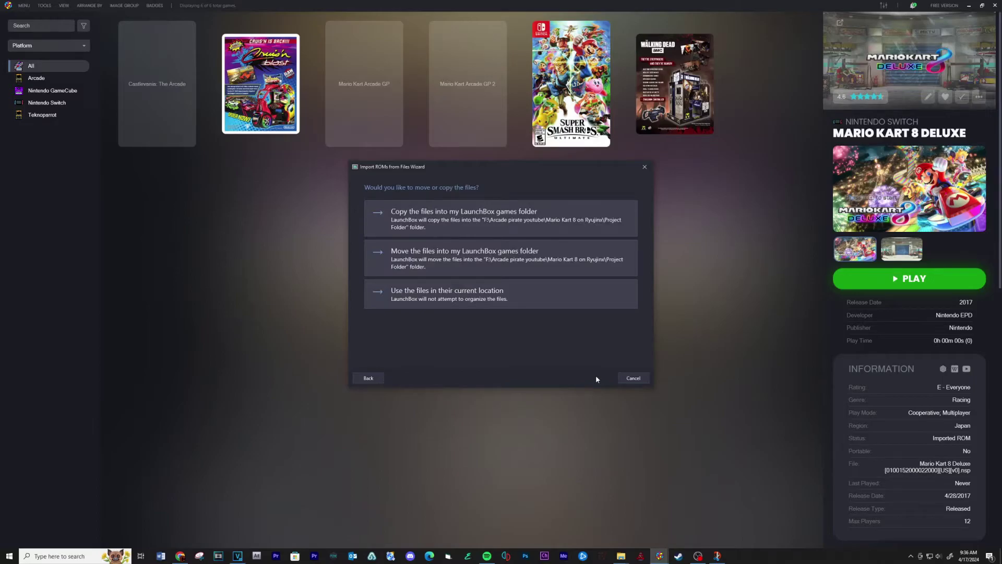
{"action": "left_click", "coordinate": [481, 295]}
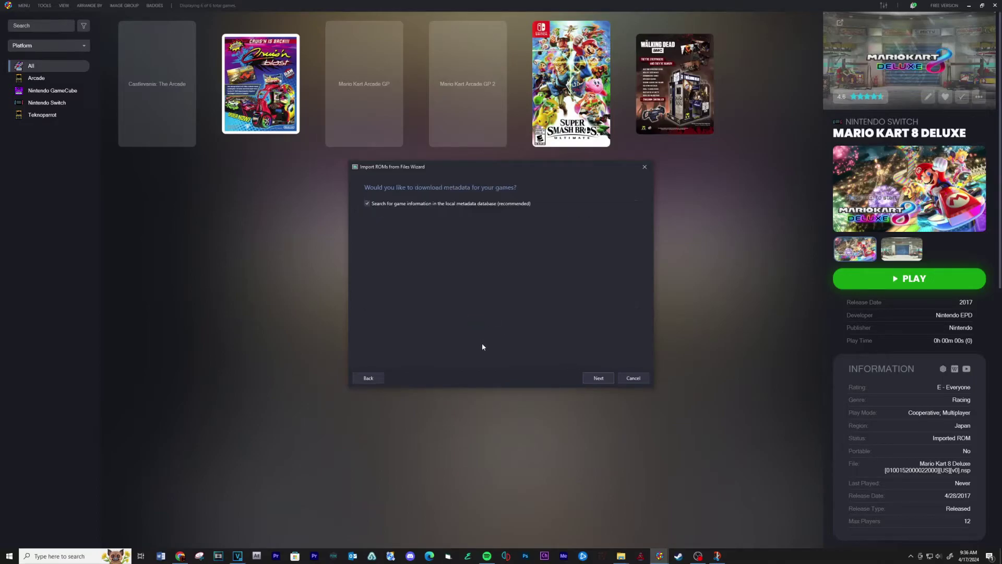
{"action": "left_click", "coordinate": [596, 378]}
{"action": "left_click", "coordinate": [590, 379]}
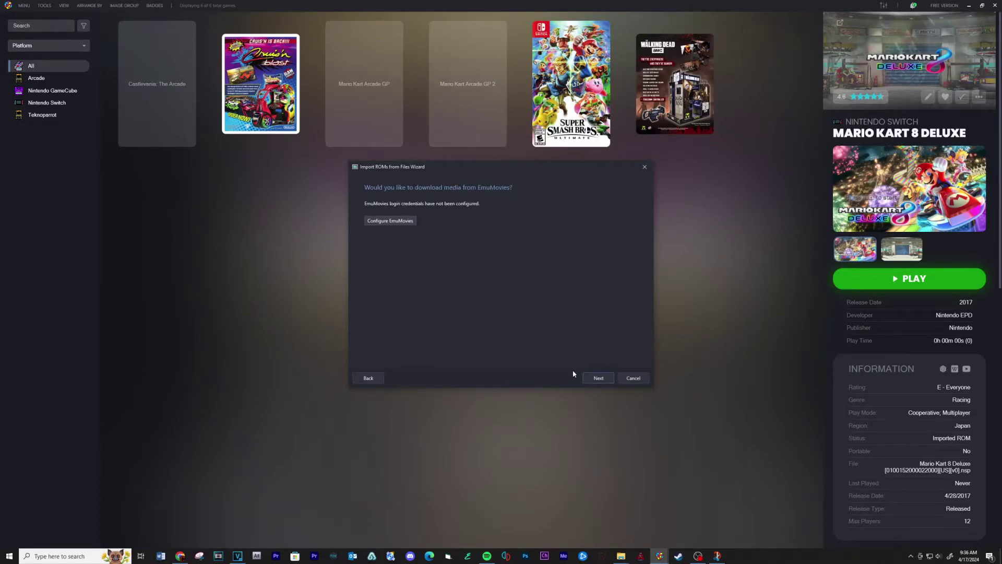
{"action": "left_click", "coordinate": [593, 380]}
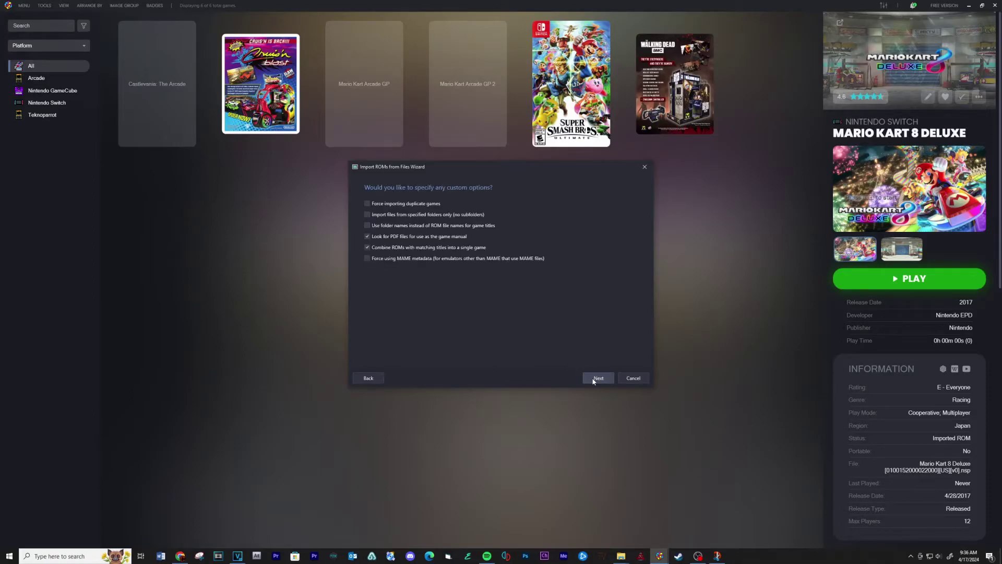
{"action": "left_click", "coordinate": [594, 379]}
{"action": "left_click", "coordinate": [595, 378]}
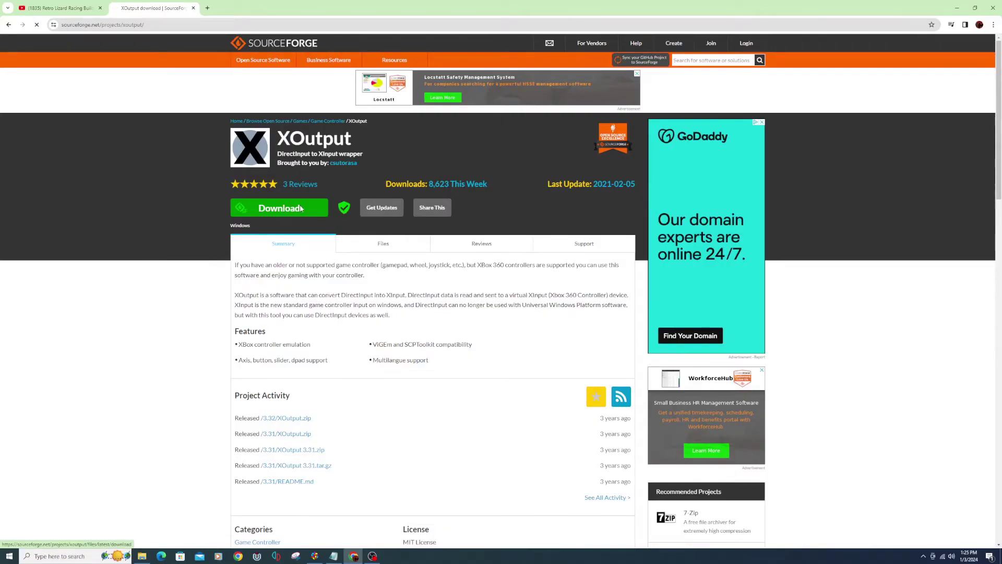
{"action": "left_click", "coordinate": [300, 209]}
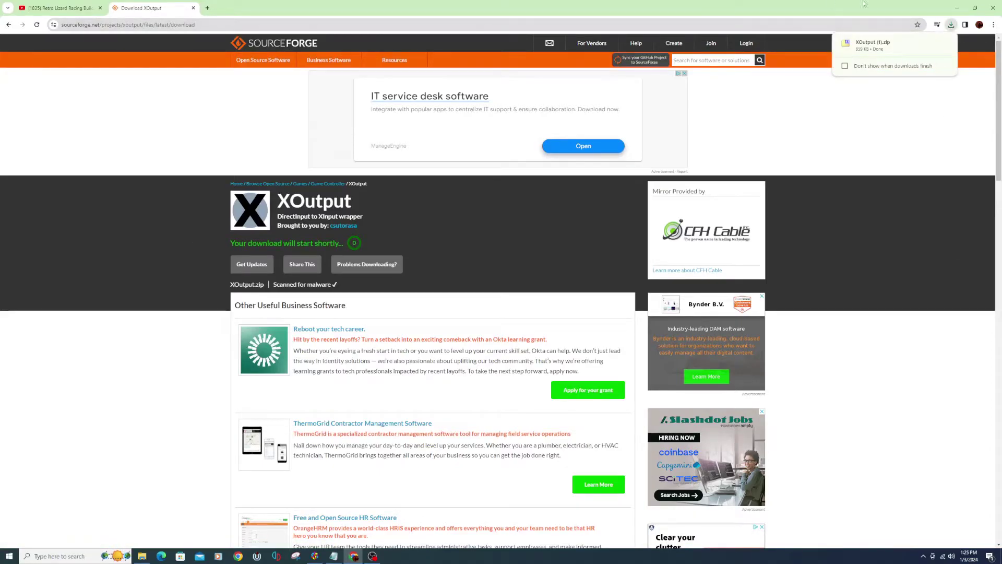
Extract XOutput.exe from the downloaded XOutput (1).zip onto the desktop.
{"action": "mouse_move", "coordinate": [927, 48]}
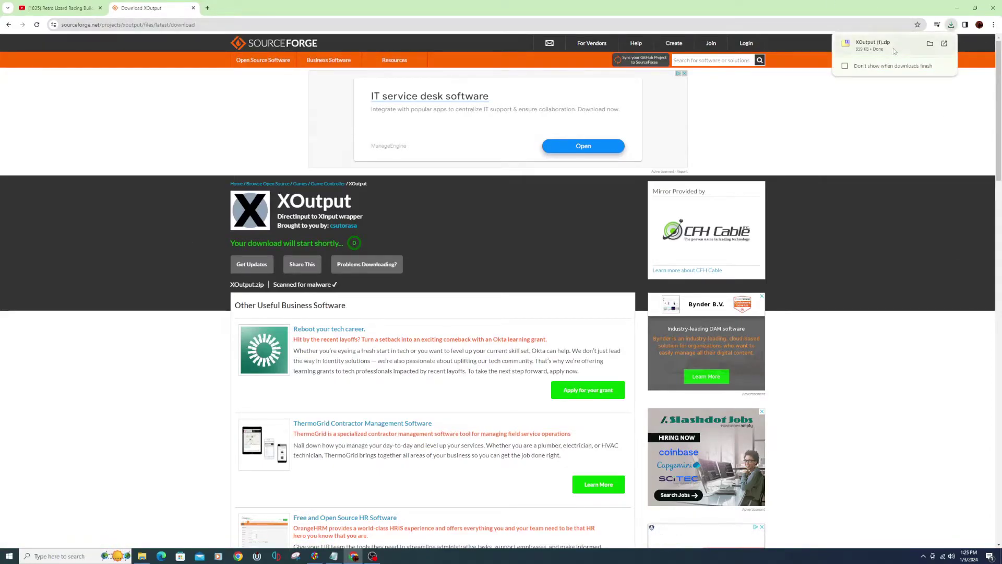
{"action": "left_click", "coordinate": [930, 44]}
{"action": "double_click", "coordinate": [565, 244]}
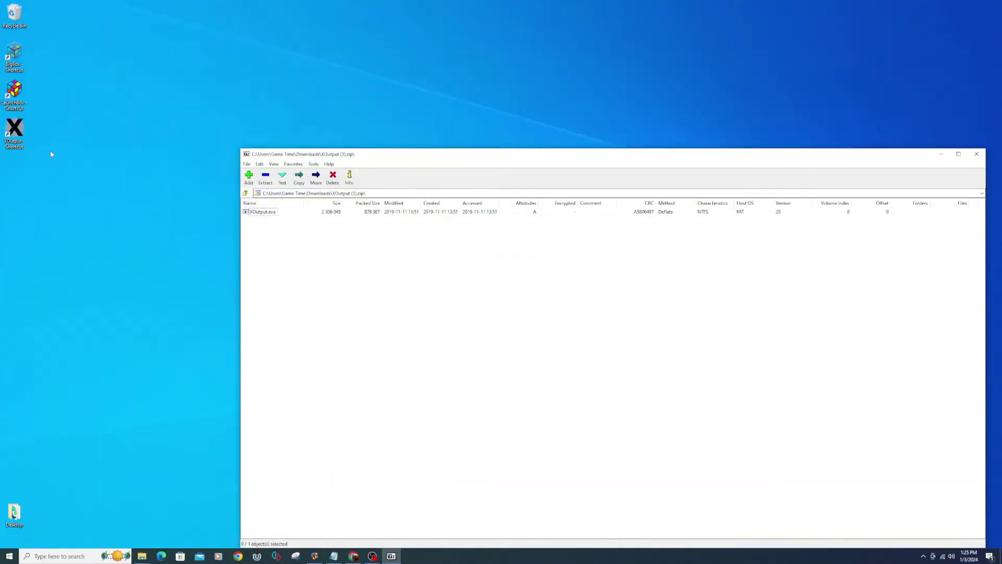
{"action": "left_click_drag", "start_coordinate": [262, 211], "coordinate": [130, 206]}
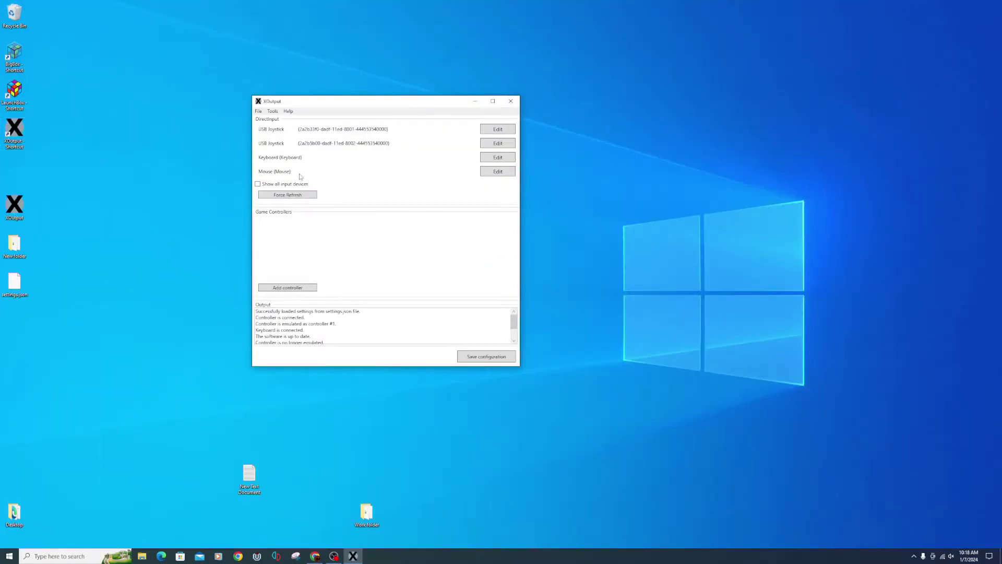
Show all input devices in XOutput, add a new Controller and open its Edit mapping window.
{"action": "left_click", "coordinate": [258, 184]}
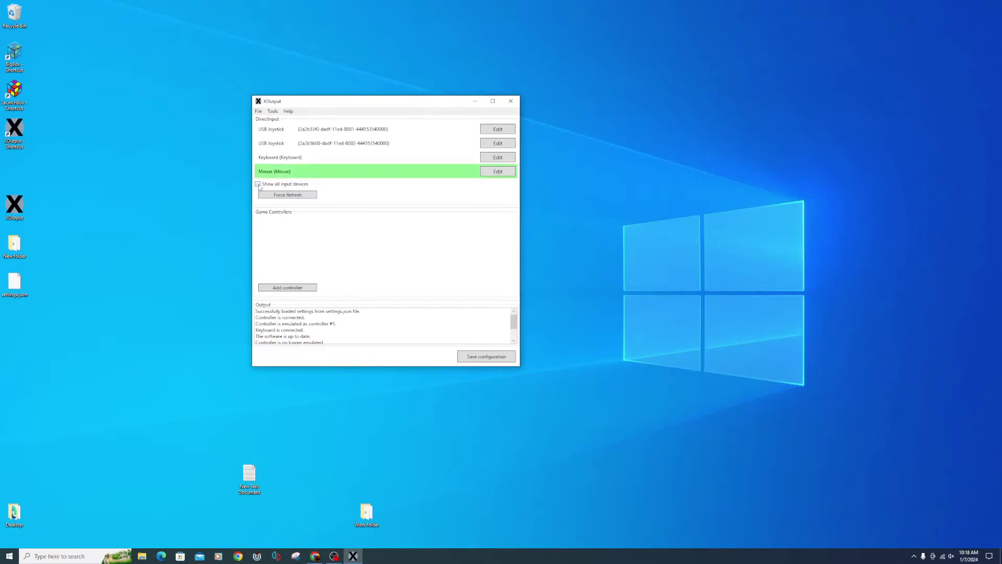
{"action": "left_click_drag", "start_coordinate": [516, 145], "coordinate": [516, 168]}
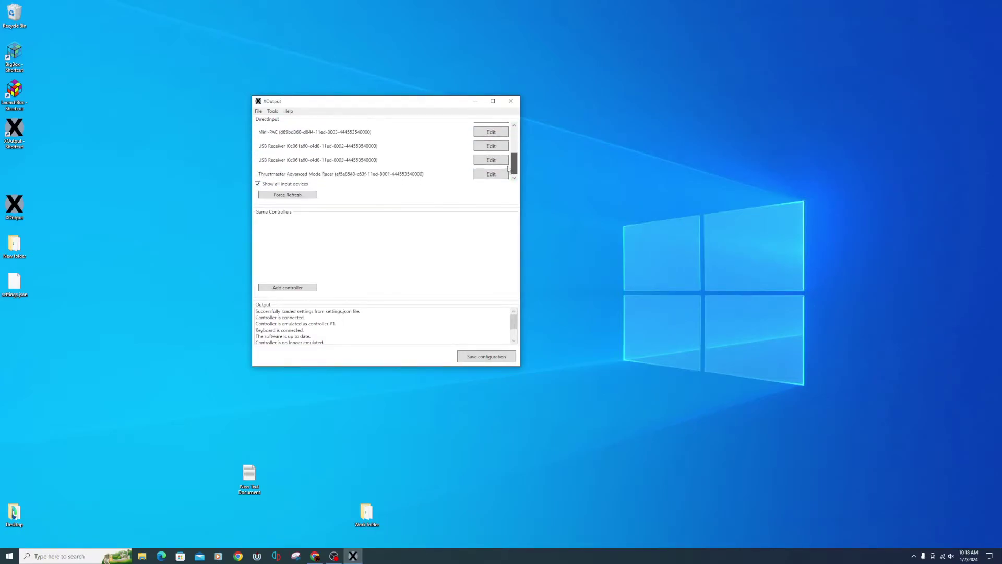
{"action": "left_click", "coordinate": [287, 288]}
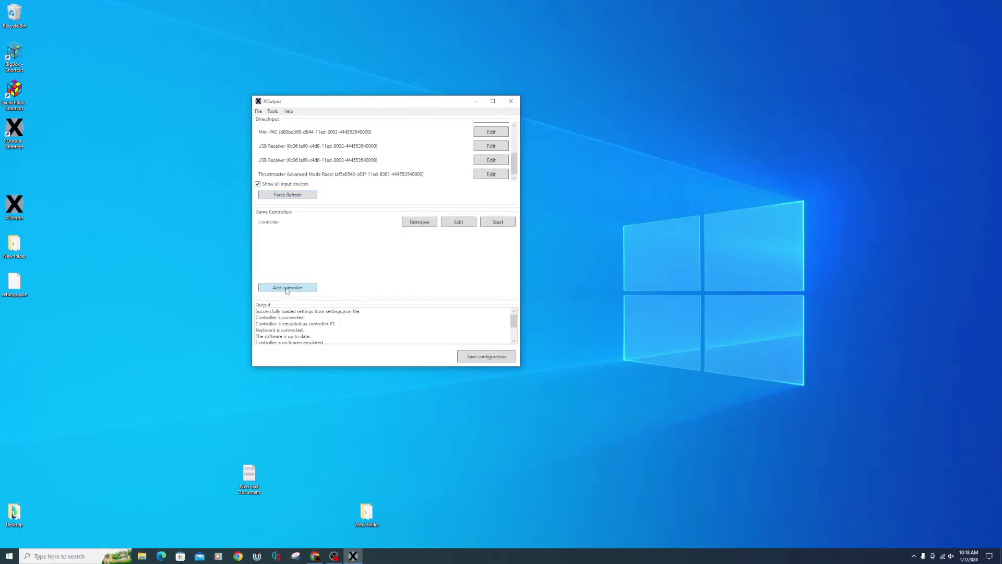
{"action": "left_click", "coordinate": [459, 223]}
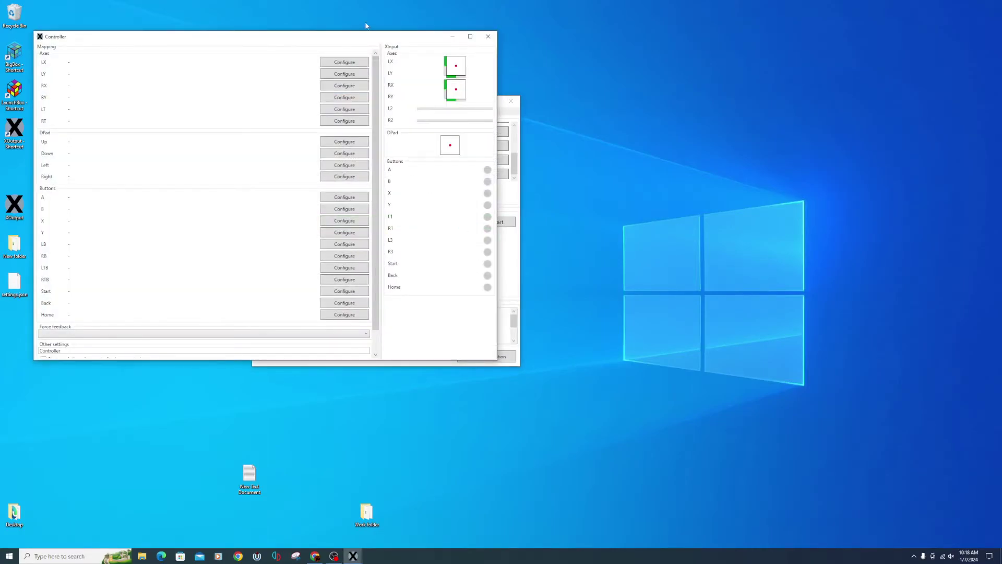
Map the wheel's X-Axis to LX, Slider to RT and Y-Axis to LT.
{"action": "left_click", "coordinate": [344, 62]}
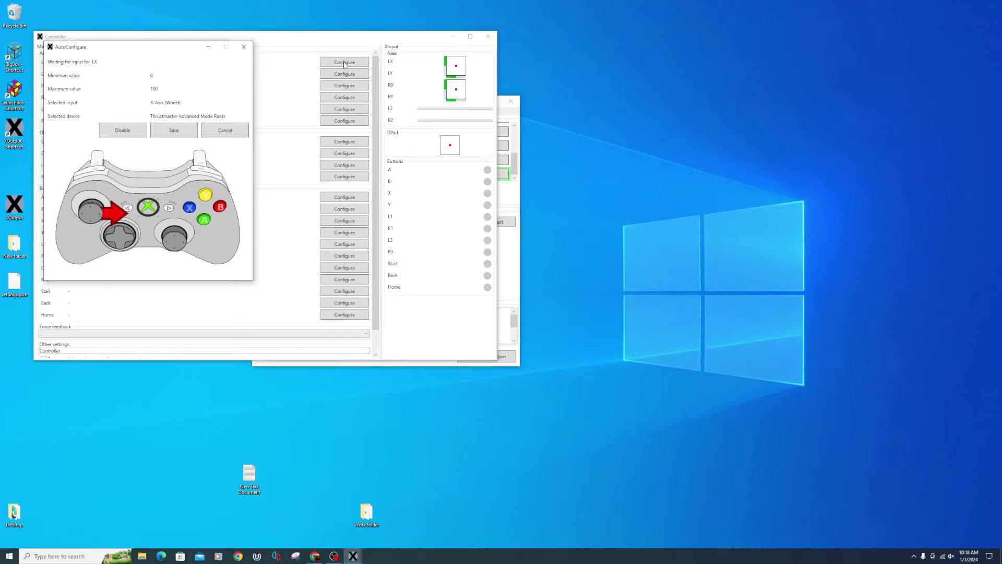
{"action": "left_click", "coordinate": [169, 131]}
{"action": "left_click", "coordinate": [348, 122]}
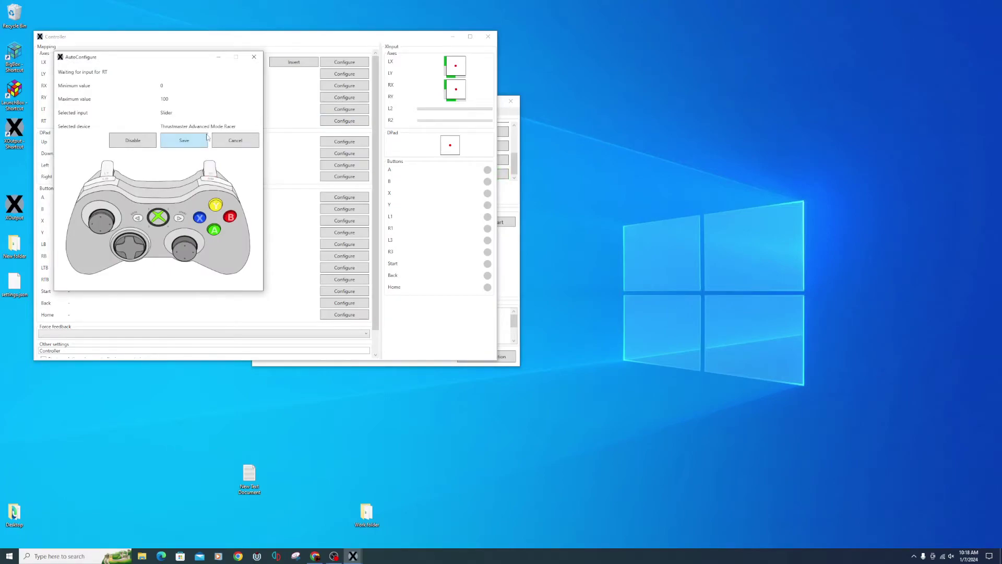
{"action": "left_click", "coordinate": [197, 140]}
{"action": "left_click", "coordinate": [339, 109]}
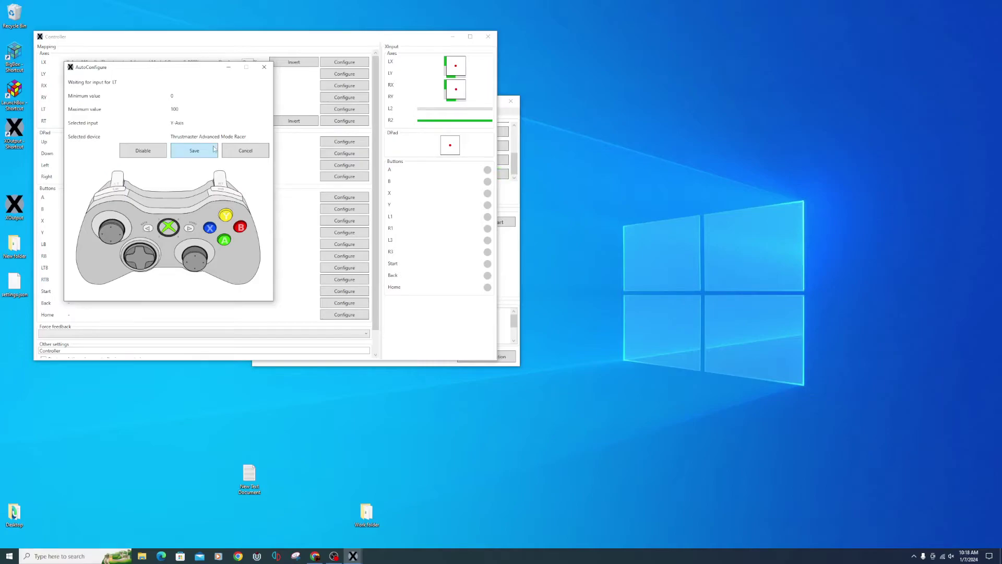
{"action": "left_click", "coordinate": [201, 152]}
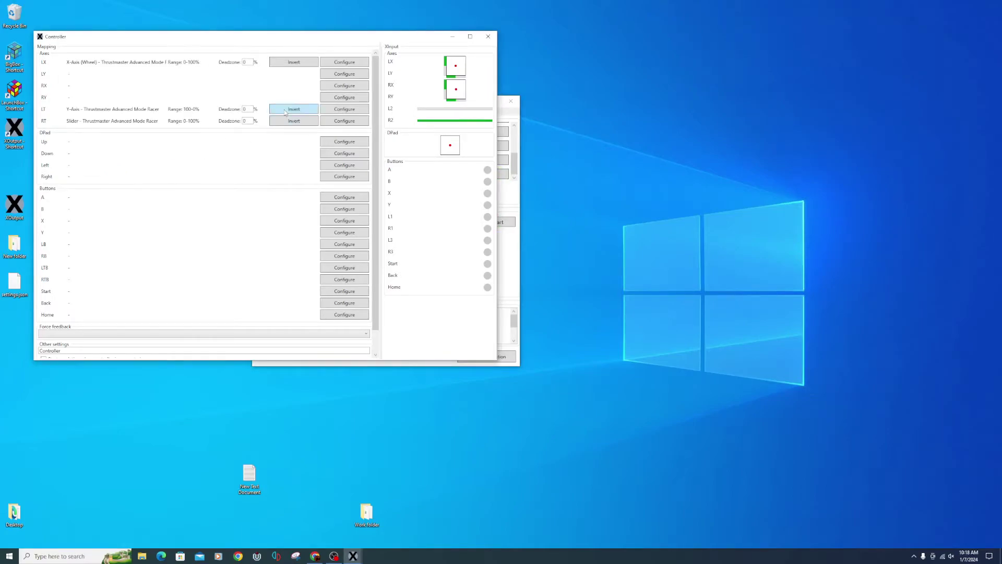
Map wheel buttons 6, 5, 4, 3, 9 and 10 to A, B, X, Y, Start and Back.
{"action": "left_click", "coordinate": [332, 197]}
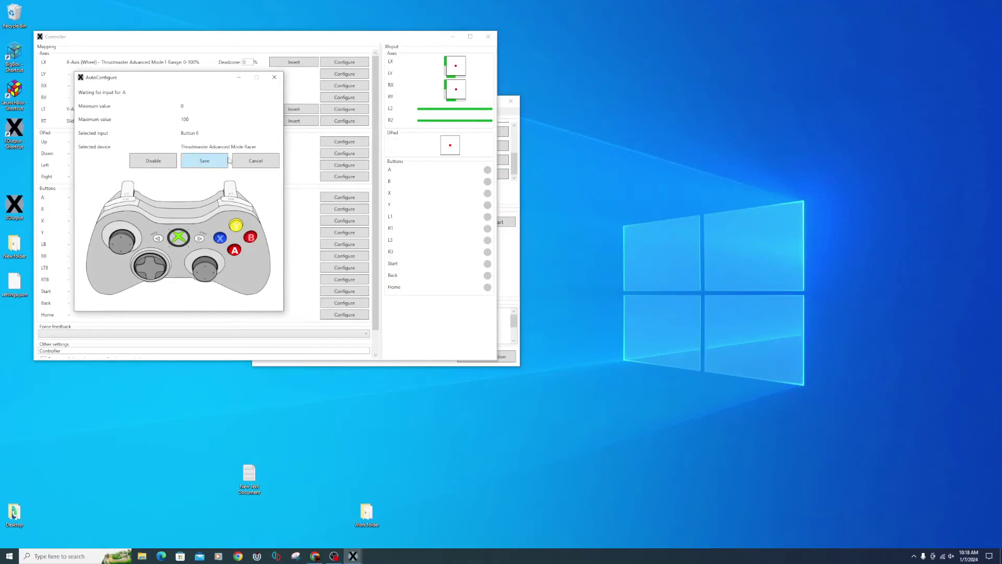
{"action": "left_click", "coordinate": [228, 160]}
{"action": "left_click", "coordinate": [344, 208]}
{"action": "left_click", "coordinate": [205, 160]}
{"action": "left_click", "coordinate": [329, 220]}
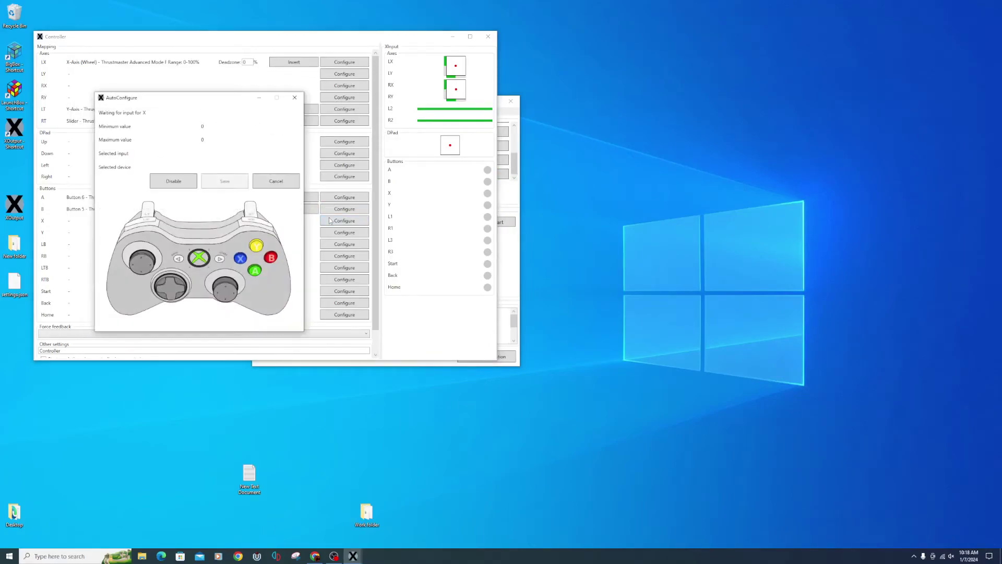
{"action": "left_click", "coordinate": [225, 180]}
{"action": "left_click", "coordinate": [344, 232]}
{"action": "left_click", "coordinate": [235, 190]}
{"action": "left_click", "coordinate": [344, 291]}
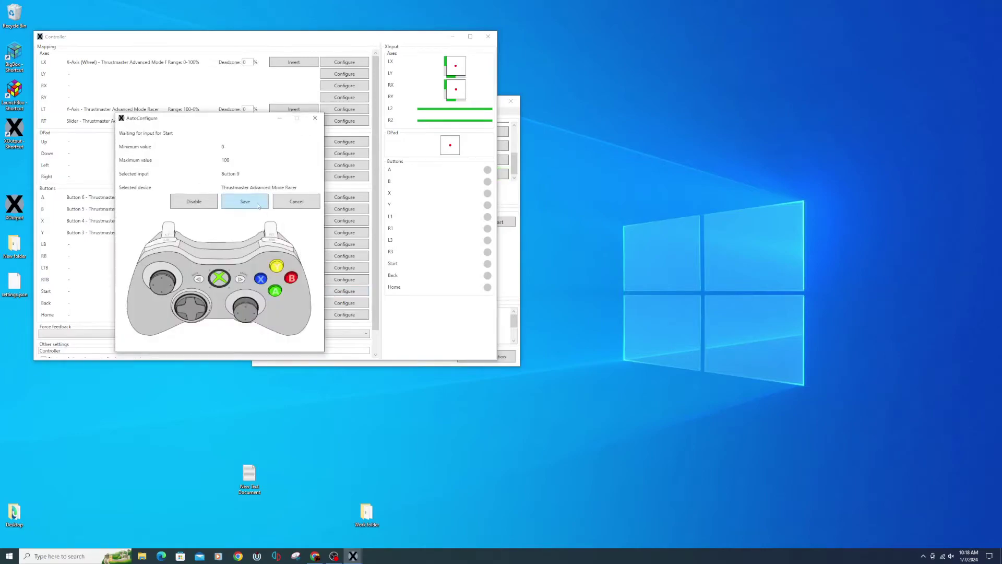
{"action": "left_click", "coordinate": [258, 206]}
{"action": "left_click", "coordinate": [345, 302]}
{"action": "left_click", "coordinate": [259, 205]}
Enable 'Start emulation when controller is connected' and close the mapping window.
{"action": "scroll", "coordinate": [160, 339], "scroll_direction": "down", "scroll_amount": 1}
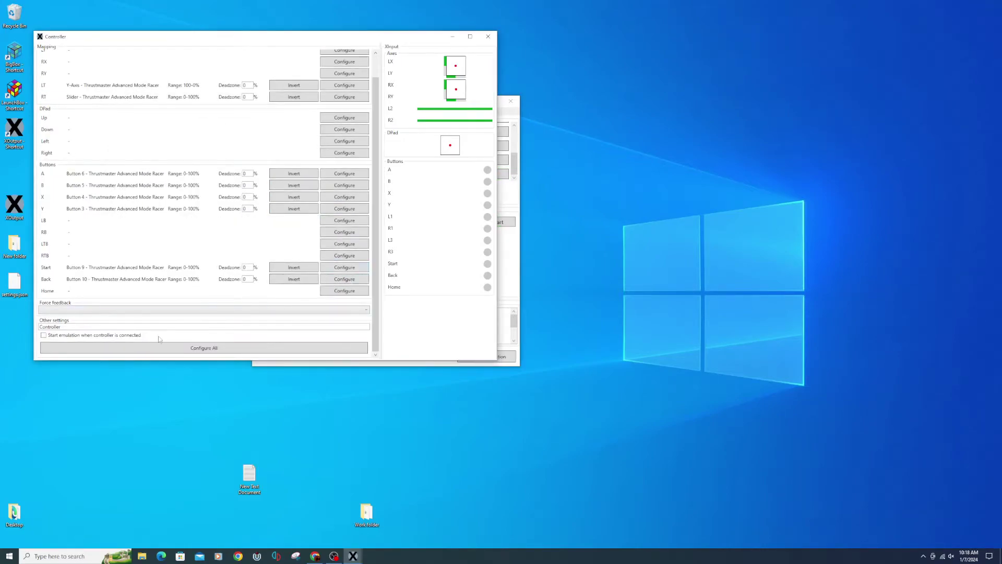
{"action": "left_click", "coordinate": [44, 336]}
{"action": "left_click", "coordinate": [489, 37]}
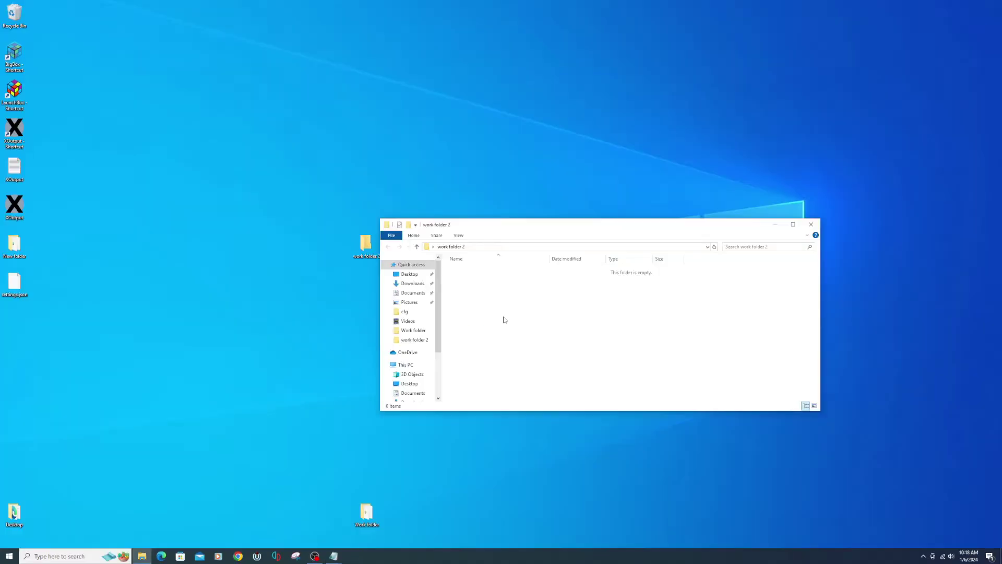
Create a new AutoHotkey script named 'Start App' in work folder 2.
{"action": "right_click", "coordinate": [505, 319]}
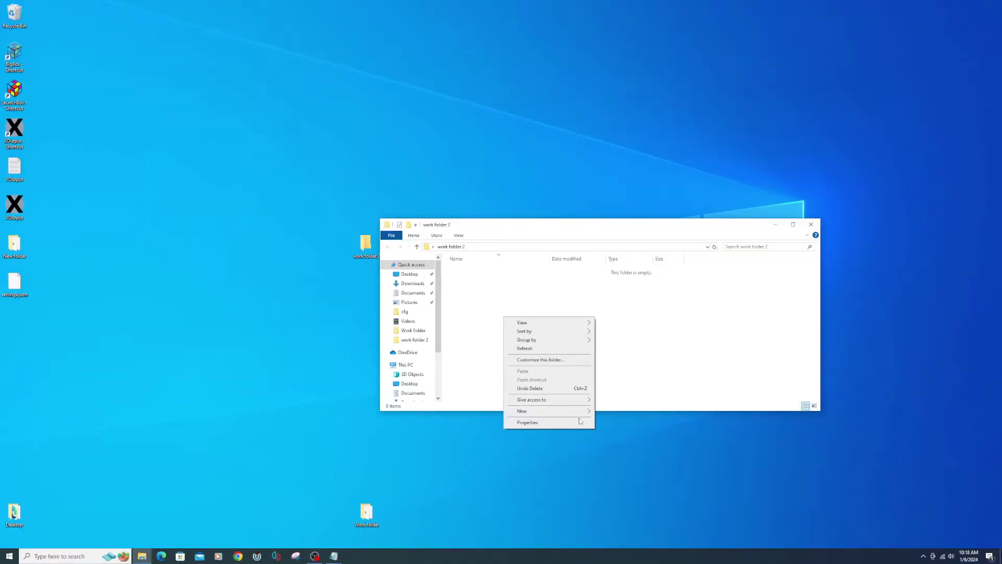
{"action": "mouse_move", "coordinate": [541, 412]}
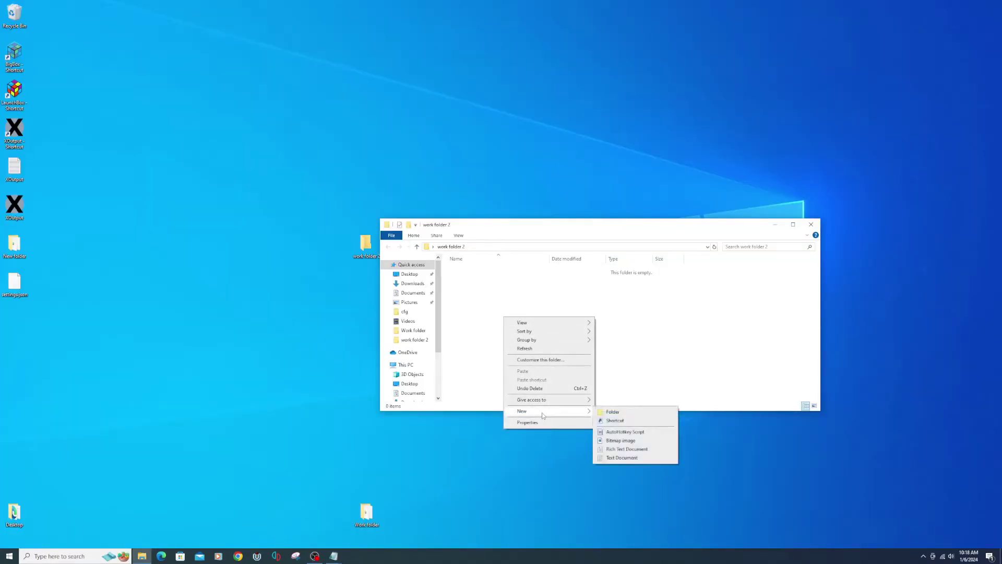
{"action": "left_click", "coordinate": [622, 433]}
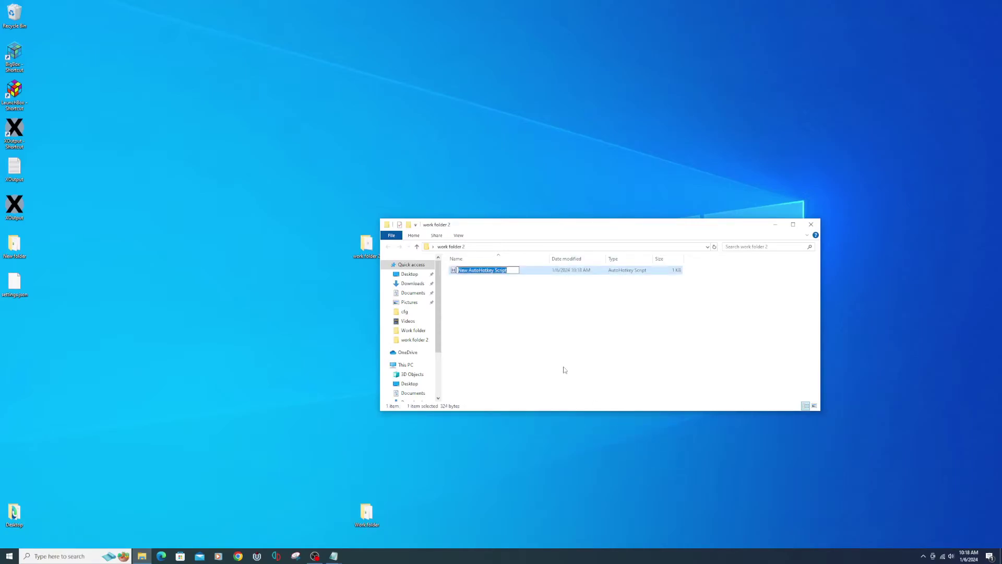
{"action": "type", "text": "Start App"}
{"action": "key", "text": "Return"}
Replace its template with the XOutput launch script (run, wait 2000 ms, minimize) and save it.
{"action": "right_click", "coordinate": [465, 272]}
{"action": "left_click", "coordinate": [487, 302]}
{"action": "left_click_drag", "start_coordinate": [363, 142], "coordinate": [66, 97]}
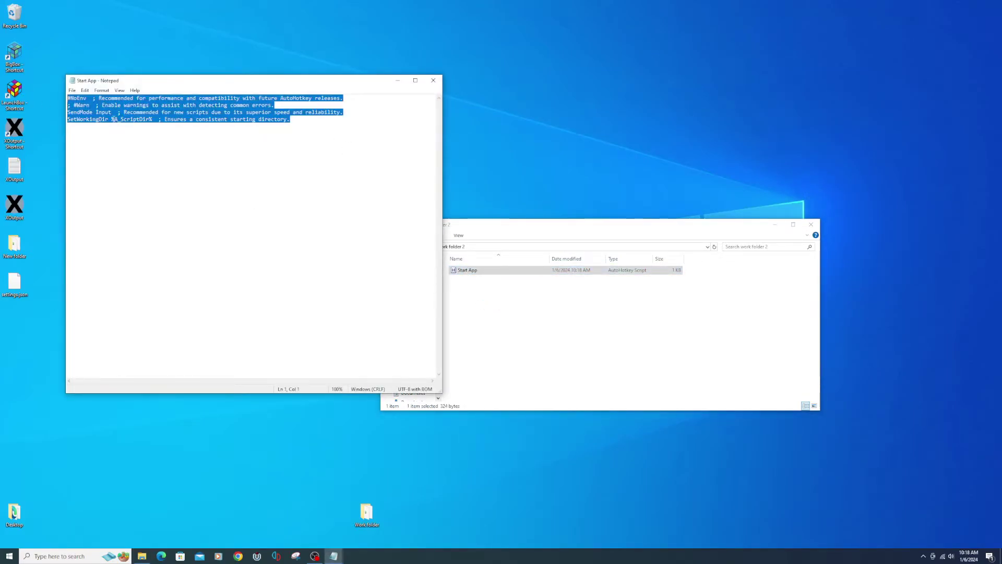
{"action": "right_click", "coordinate": [117, 121]}
{"action": "left_click", "coordinate": [134, 153]}
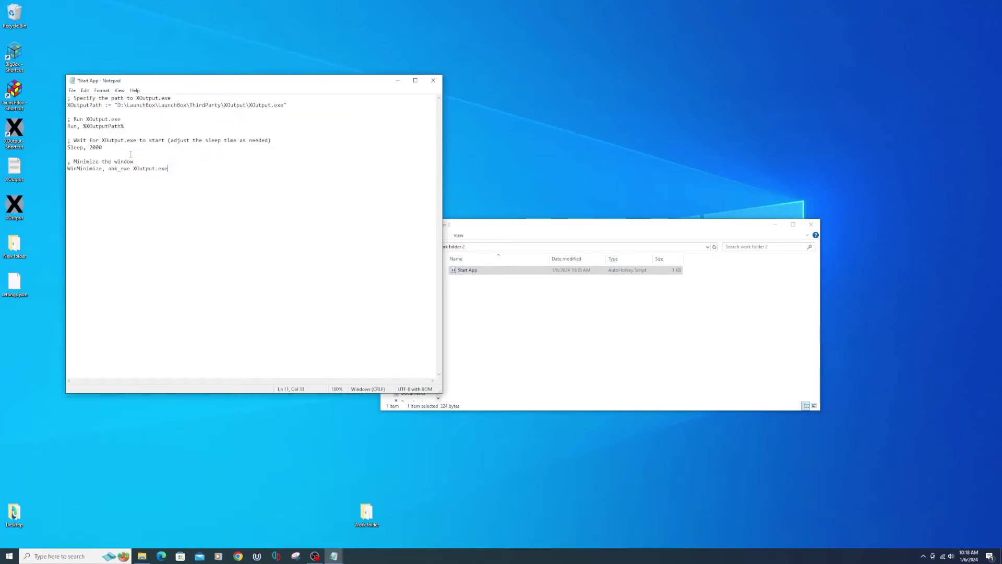
{"action": "left_click_drag", "start_coordinate": [119, 107], "coordinate": [273, 107]}
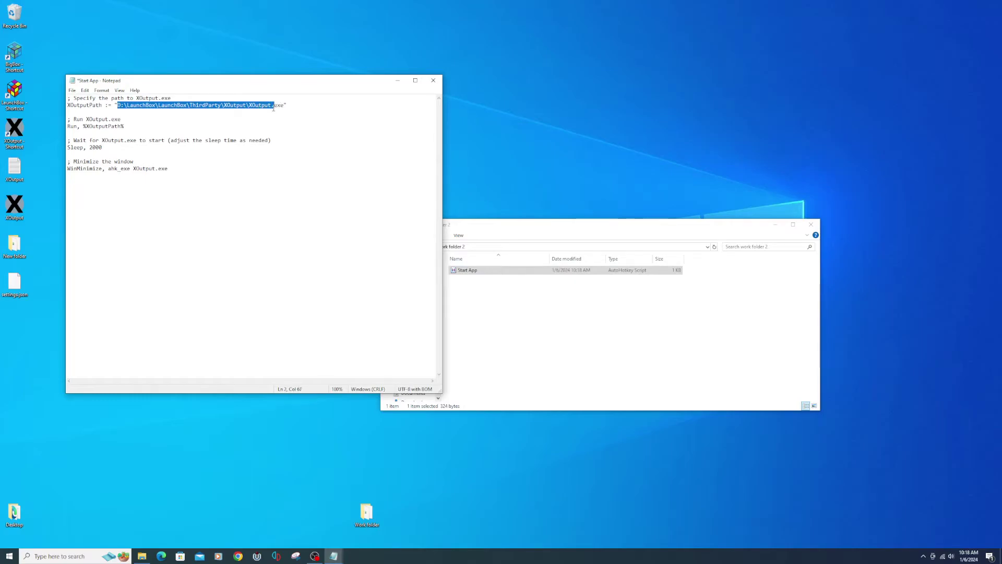
{"action": "left_click", "coordinate": [279, 154]}
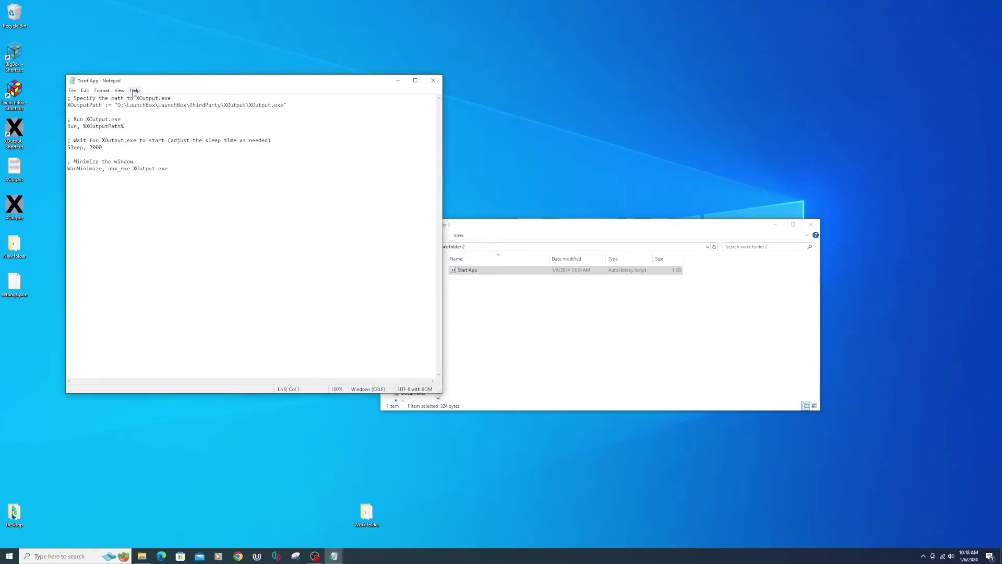
{"action": "left_click", "coordinate": [72, 90]}
{"action": "left_click", "coordinate": [86, 125]}
{"action": "left_click", "coordinate": [434, 80]}
Create a new AutoHotkey script named 'Close App and Script' in work folder 2.
{"action": "right_click", "coordinate": [528, 315]}
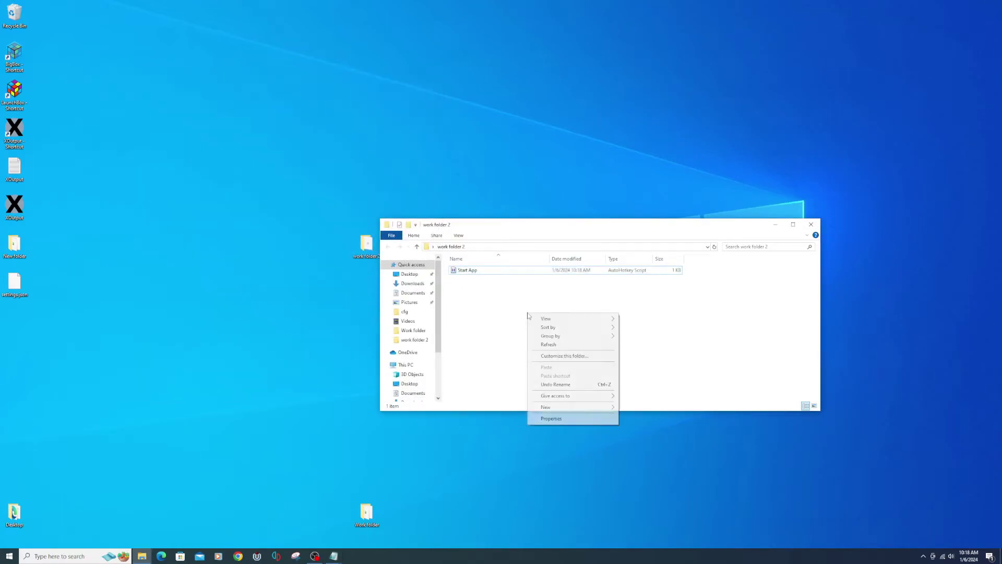
{"action": "mouse_move", "coordinate": [572, 408]}
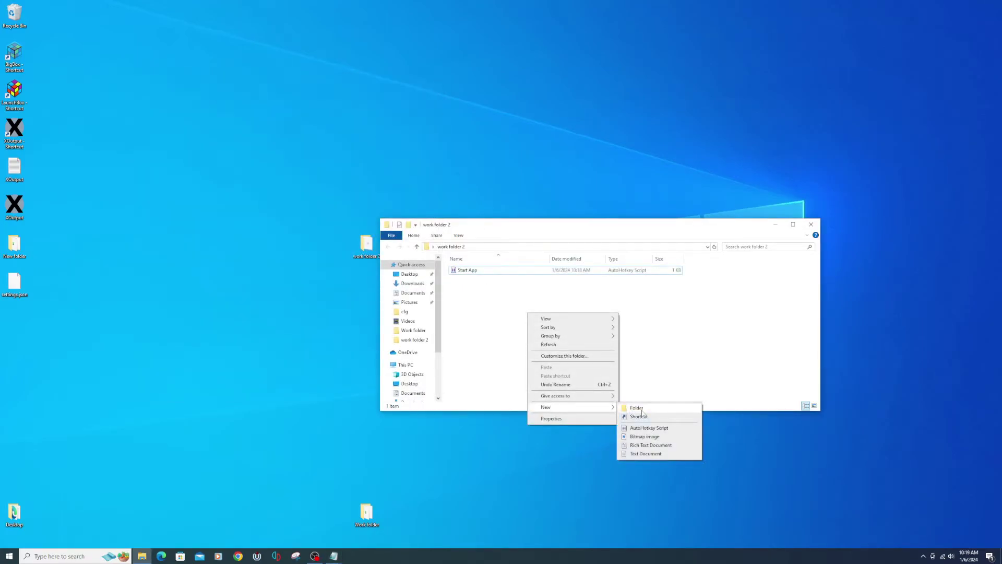
{"action": "left_click", "coordinate": [643, 428]}
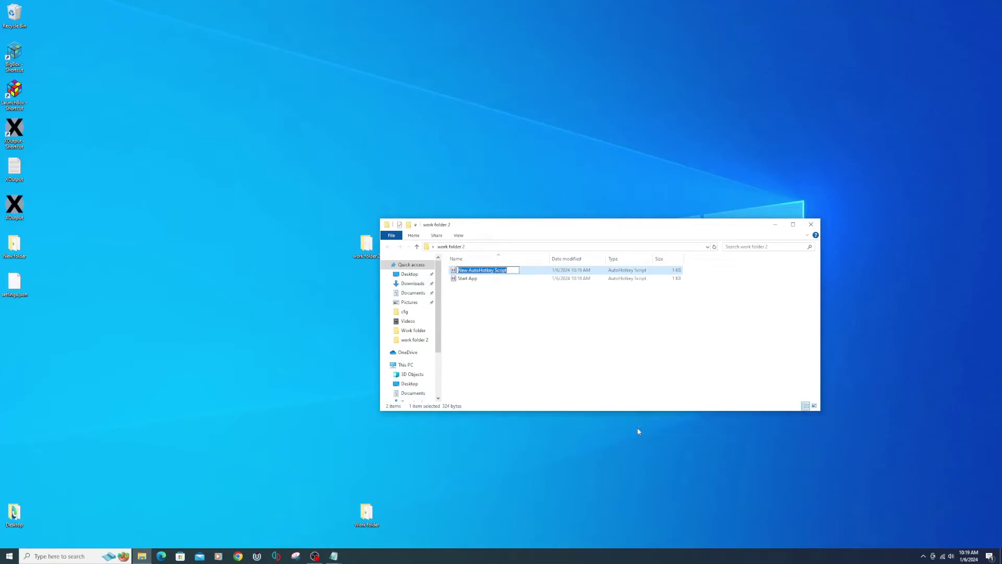
{"action": "type", "text": "Close App and Script"}
{"action": "key", "text": "Return"}
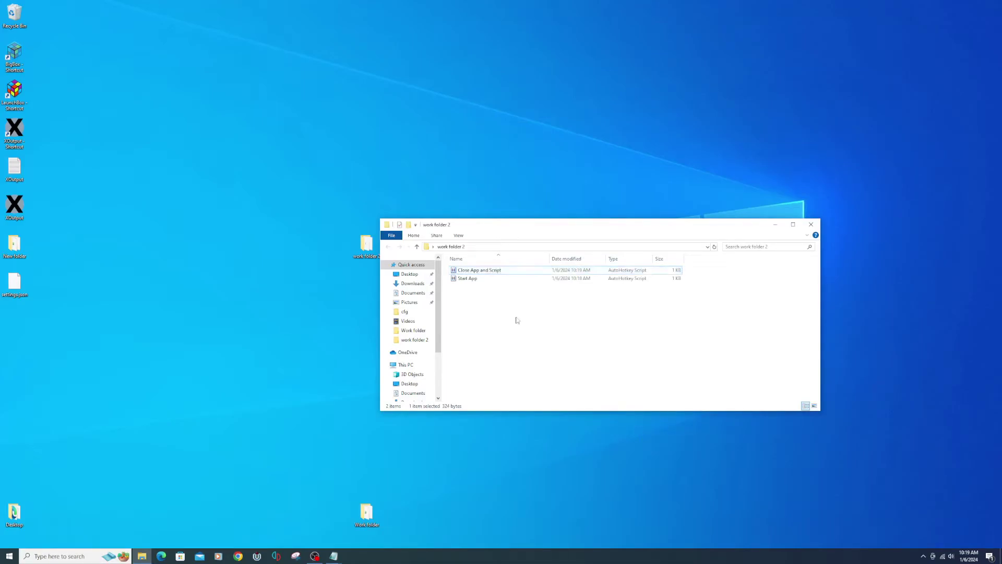
Replace its template with the code that closes XOutput.exe and exits, and save it.
{"action": "right_click", "coordinate": [472, 271]}
{"action": "left_click", "coordinate": [496, 301]}
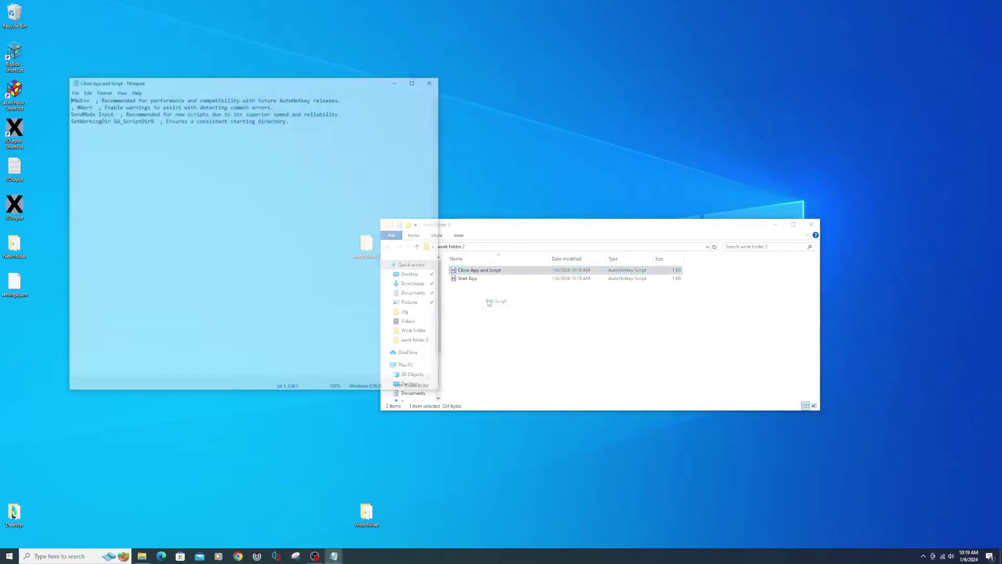
{"action": "left_click_drag", "start_coordinate": [100, 125], "coordinate": [116, 92]}
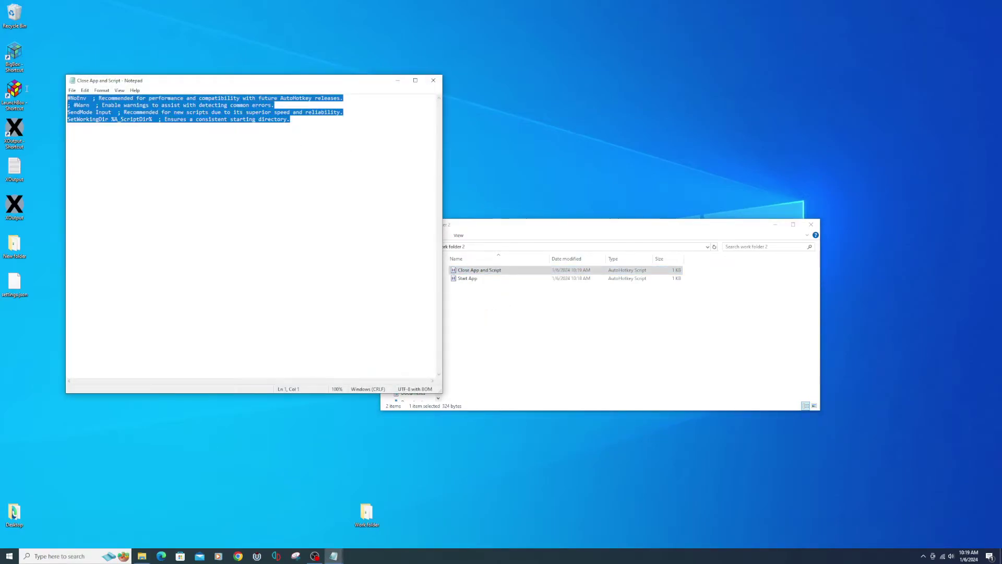
{"action": "right_click", "coordinate": [112, 107]}
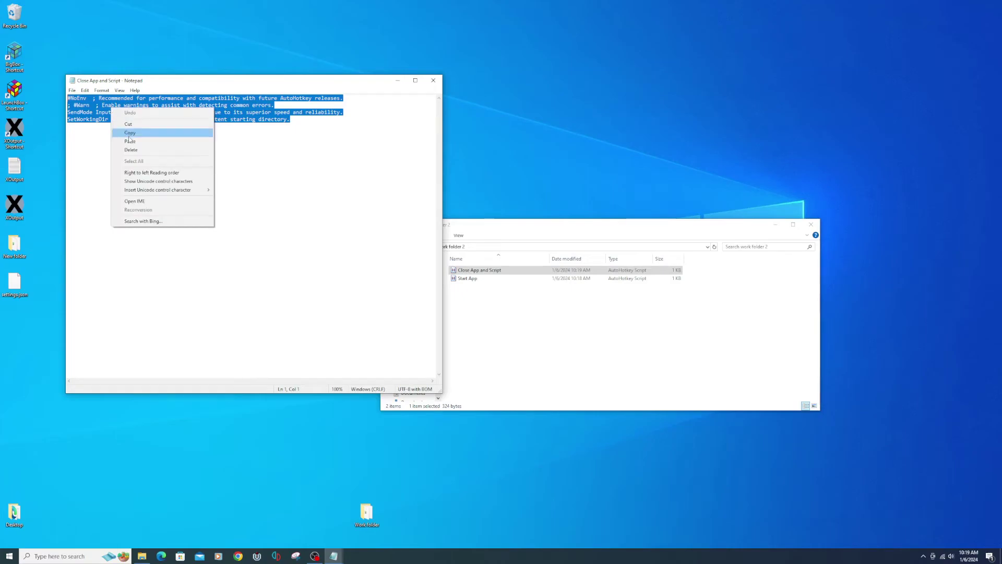
{"action": "left_click", "coordinate": [130, 136]}
{"action": "left_click", "coordinate": [72, 90]}
{"action": "left_click", "coordinate": [84, 125]}
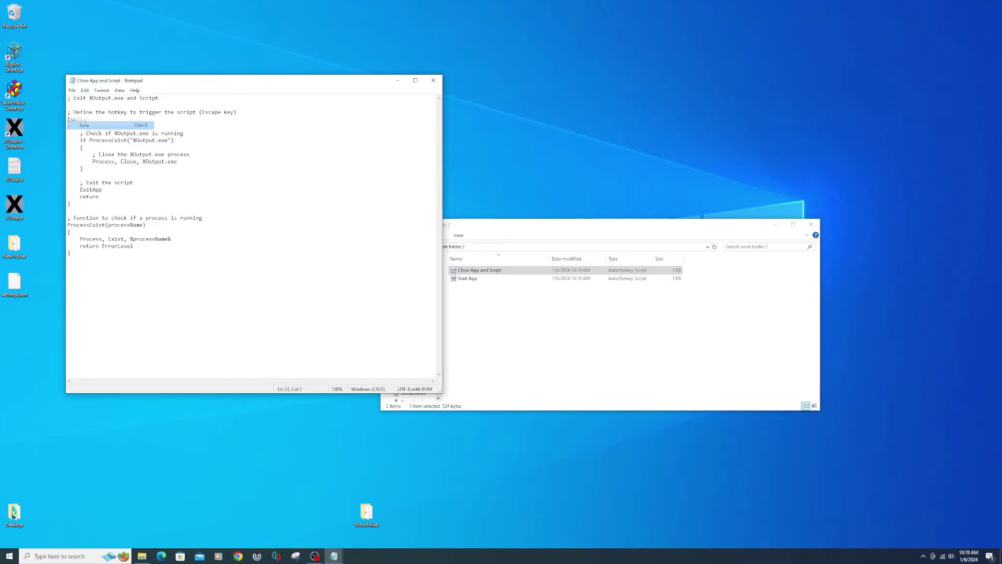
{"action": "left_click", "coordinate": [434, 84]}
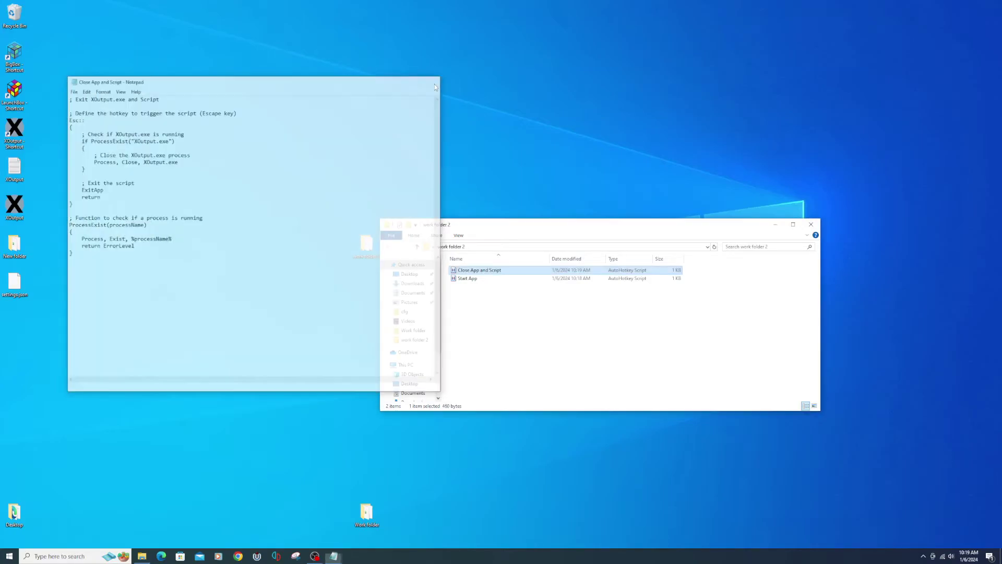
Select both the Start App and Close App and Script files.
{"action": "left_click", "coordinate": [493, 306]}
{"action": "left_click_drag", "start_coordinate": [489, 304], "coordinate": [455, 270]}
{"action": "right_click", "coordinate": [455, 271]}
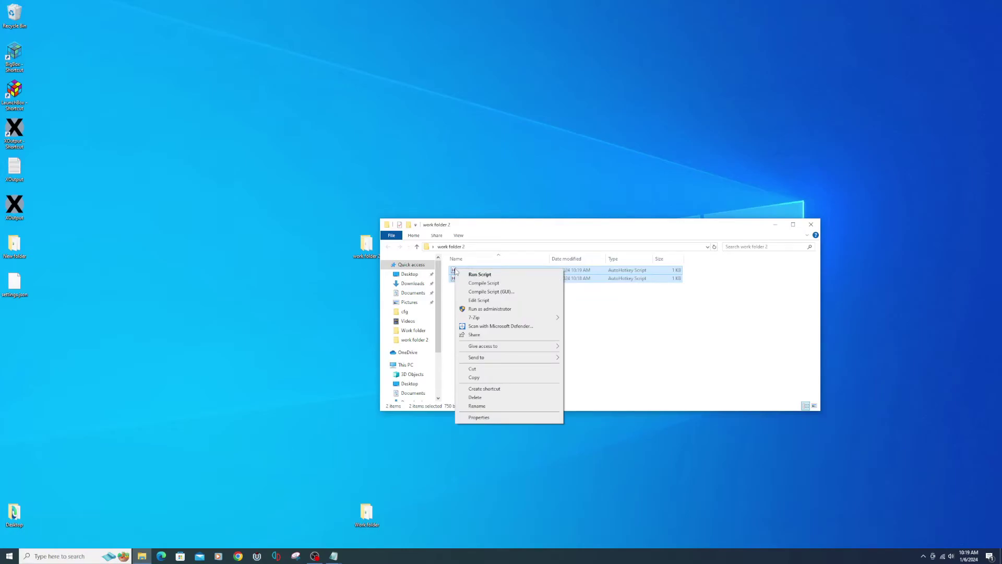
Compile Start App and Close App and Script into executables, then deselect them.
{"action": "left_click", "coordinate": [484, 283]}
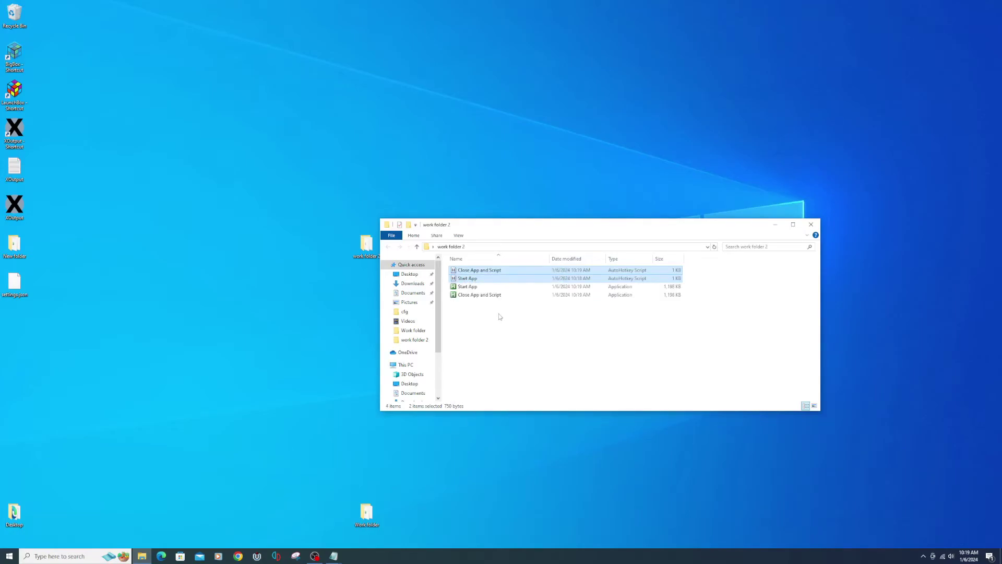
{"action": "left_click", "coordinate": [489, 319]}
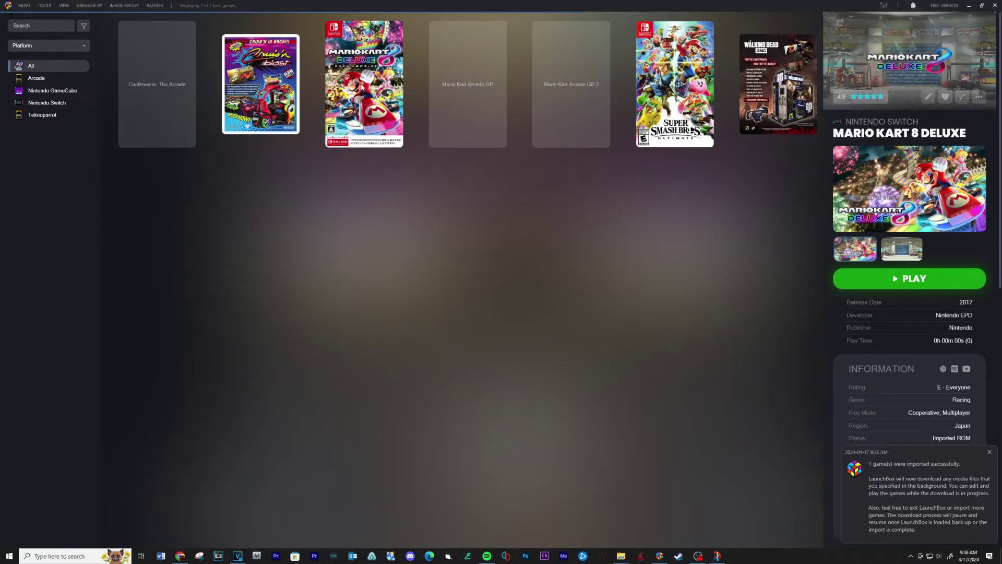
Open Mario Kart 8 Deluxe's metadata editor at its Additional Apps section.
{"action": "right_click", "coordinate": [362, 89]}
{"action": "mouse_move", "coordinate": [329, 133]}
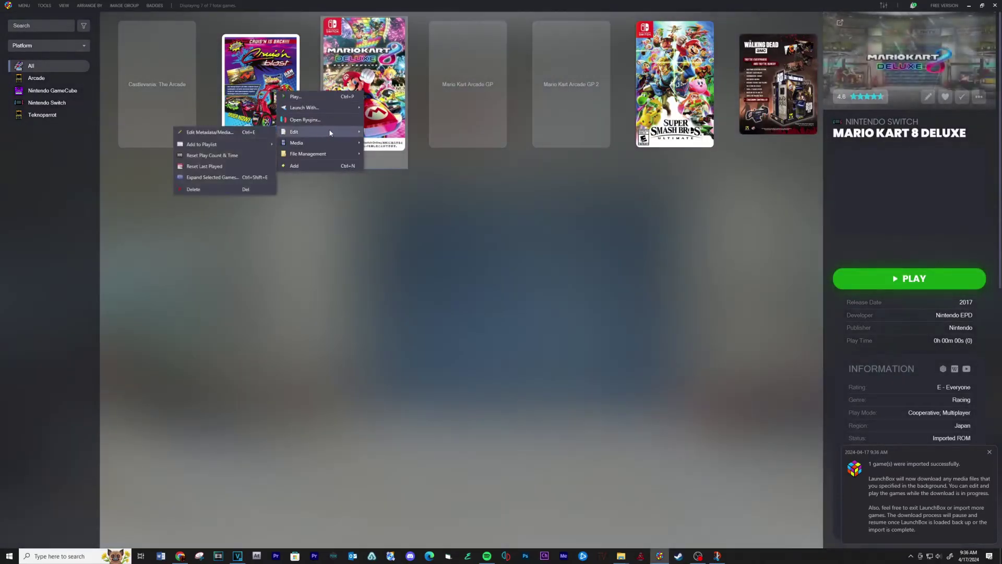
{"action": "left_click", "coordinate": [209, 132]}
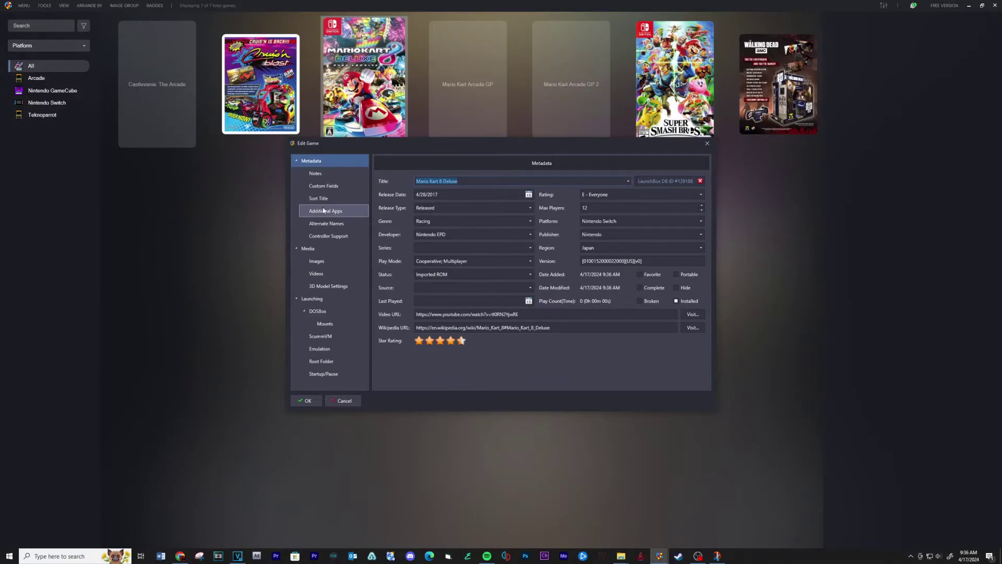
{"action": "left_click", "coordinate": [325, 210]}
Add Scripts\Start App.exe as an additional app set to Run Before Main Application.
{"action": "left_click", "coordinate": [414, 379]}
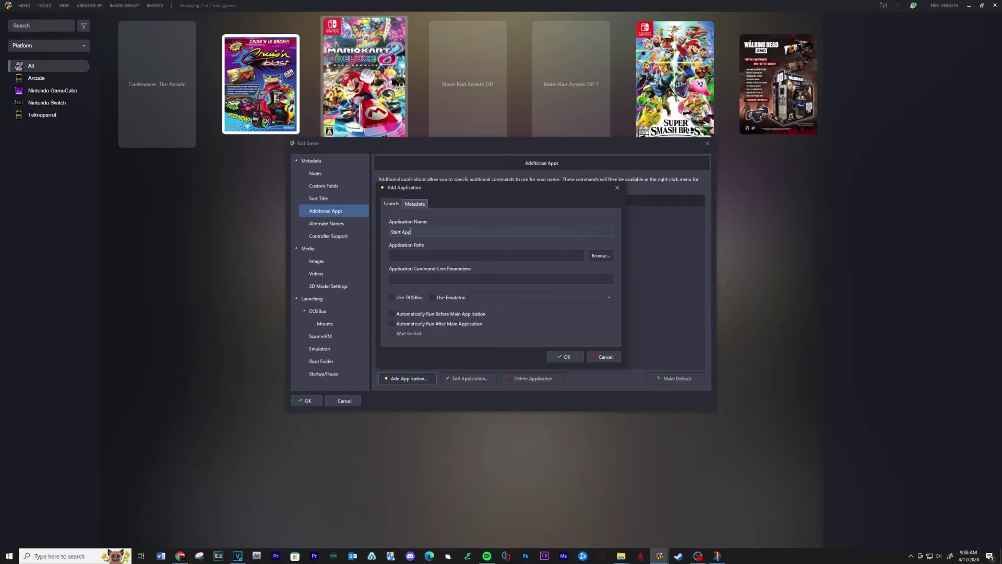
{"action": "left_click", "coordinate": [600, 255]}
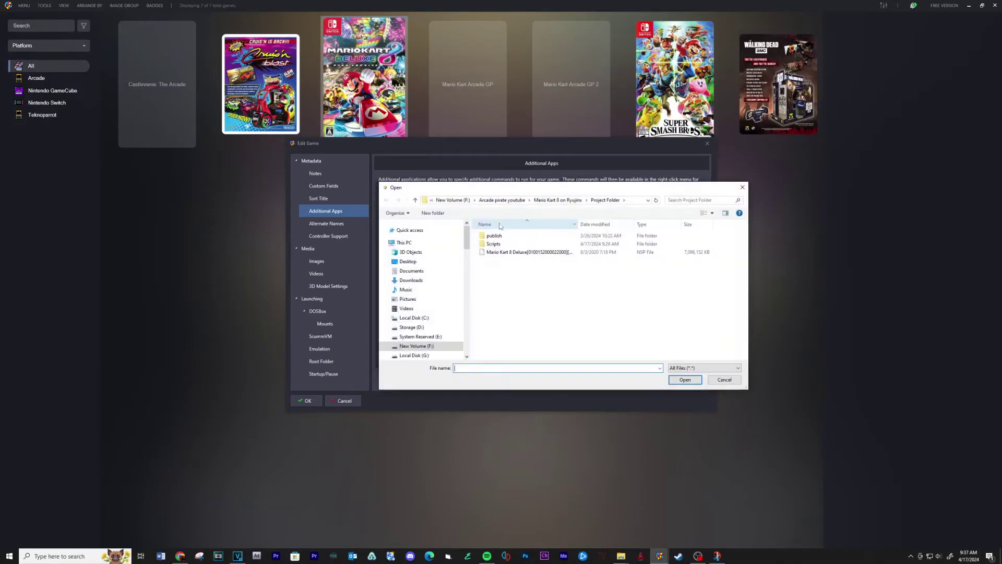
{"action": "double_click", "coordinate": [495, 243]}
{"action": "left_click", "coordinate": [502, 244]}
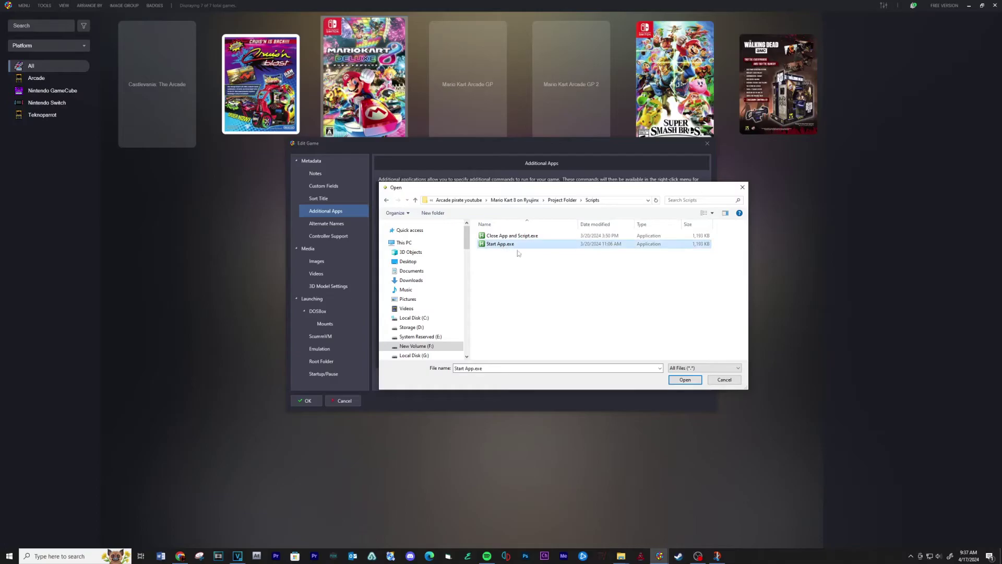
{"action": "left_click", "coordinate": [683, 380]}
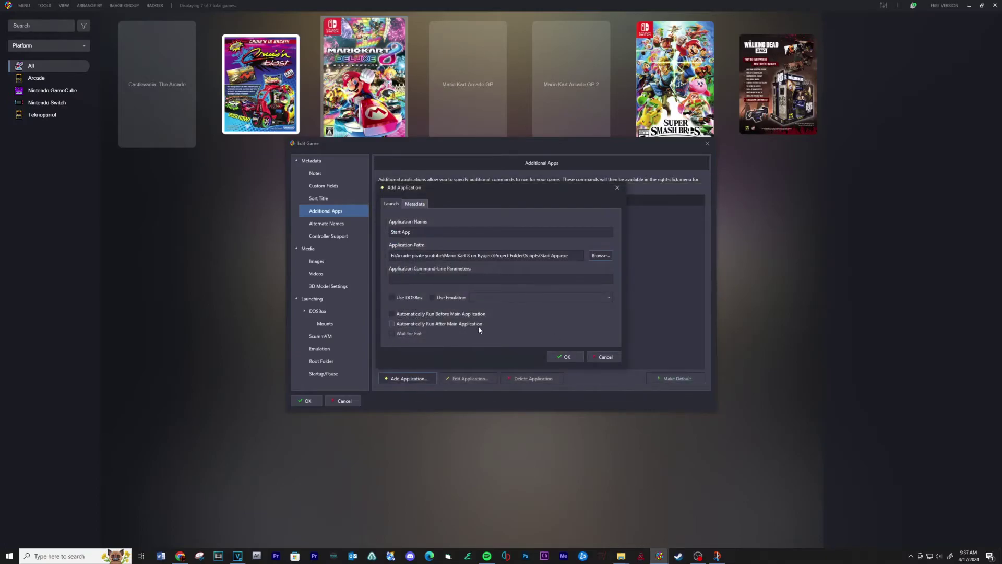
{"action": "left_click", "coordinate": [436, 315]}
{"action": "left_click", "coordinate": [566, 359]}
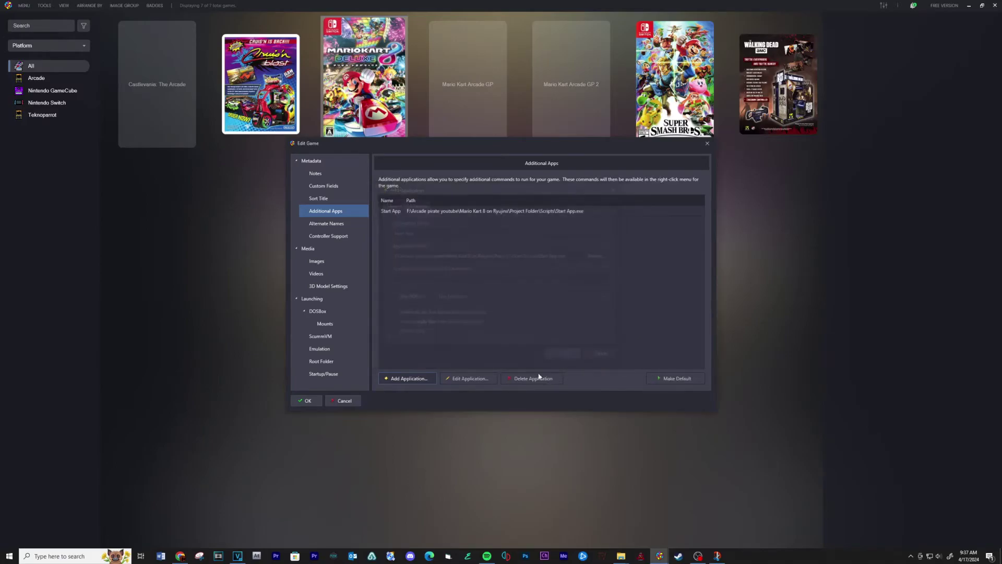
{"action": "left_click", "coordinate": [412, 378]}
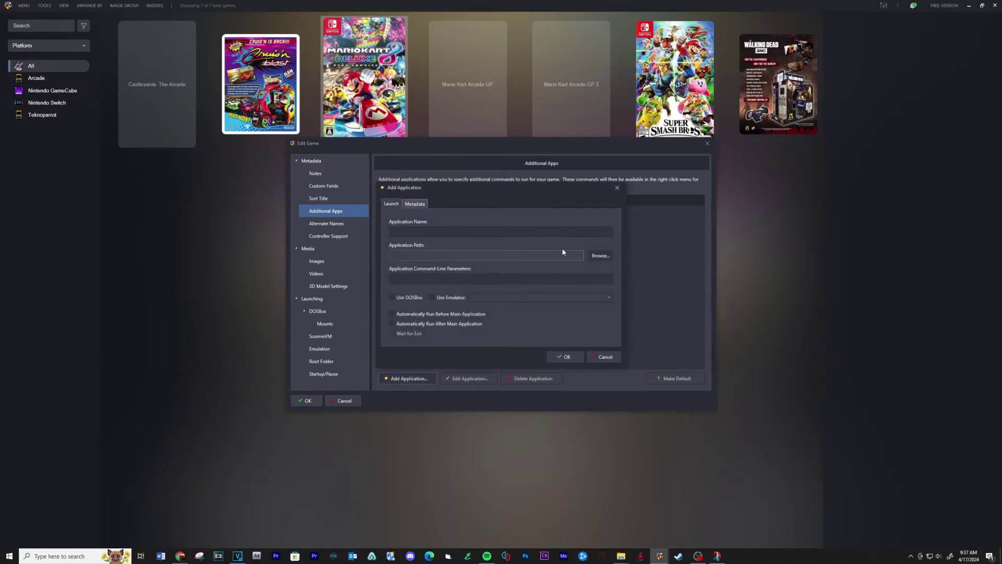
Add 'Close App and Script' pointing to Scripts\Close App and Script.exe, then save the game.
{"action": "left_click", "coordinate": [548, 232]}
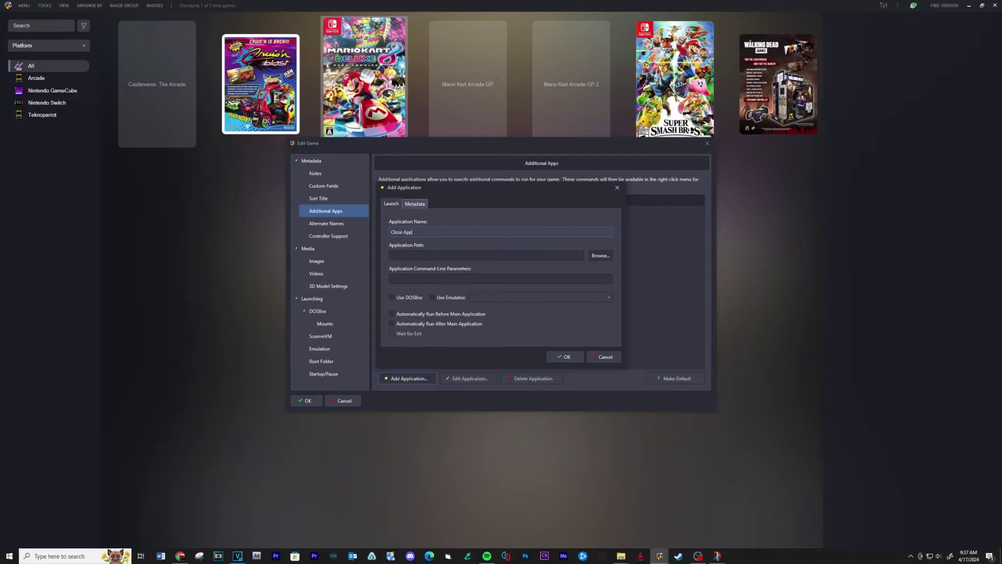
{"action": "left_click", "coordinate": [600, 256]}
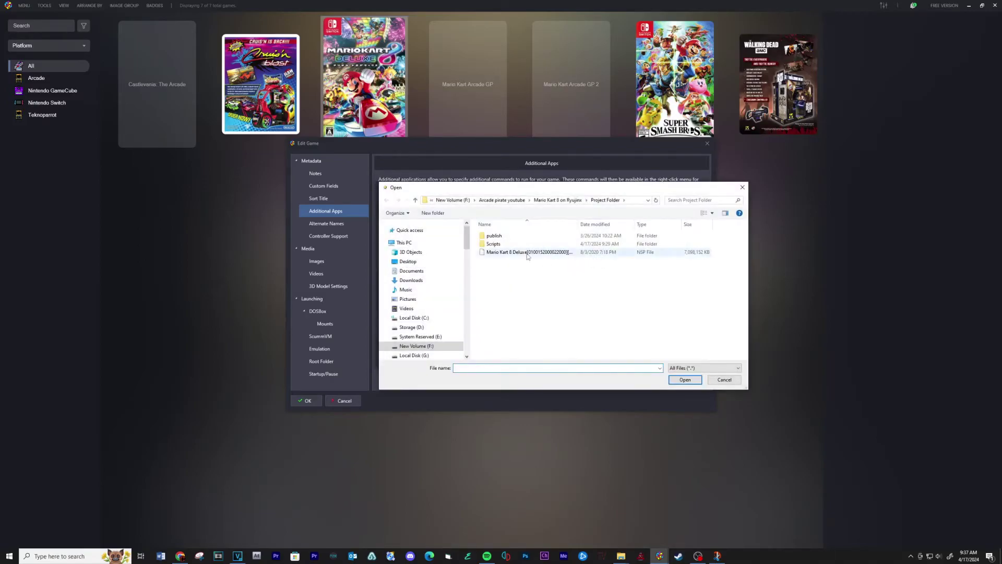
{"action": "double_click", "coordinate": [500, 244]}
{"action": "left_click", "coordinate": [501, 236]}
{"action": "left_click", "coordinate": [678, 379]}
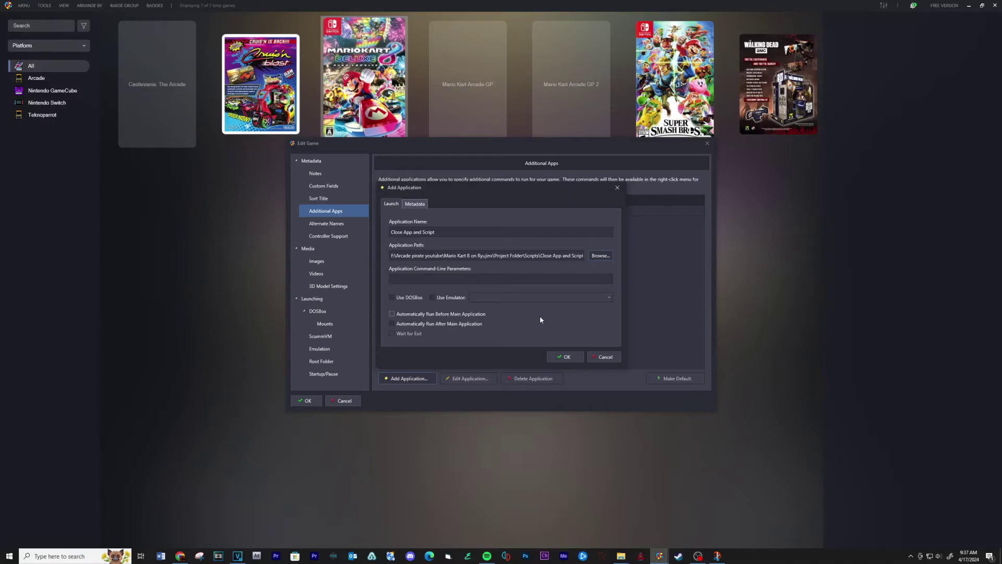
{"action": "left_click", "coordinate": [565, 357]}
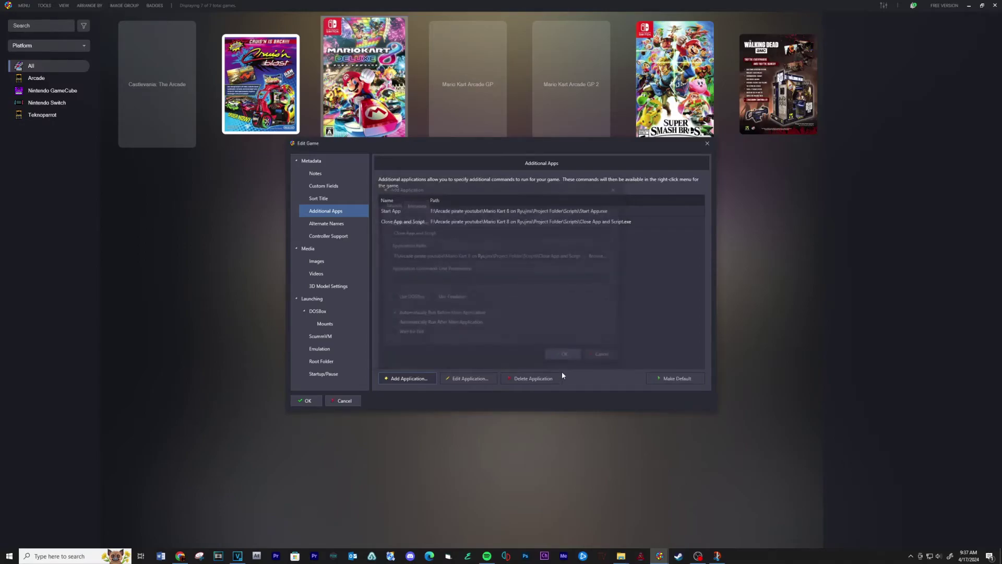
{"action": "left_click", "coordinate": [307, 401]}
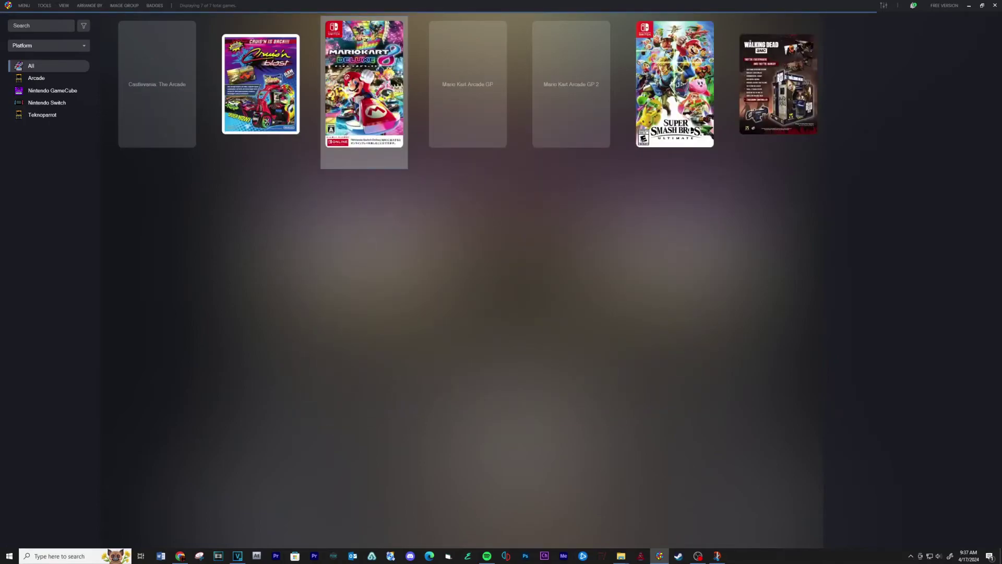